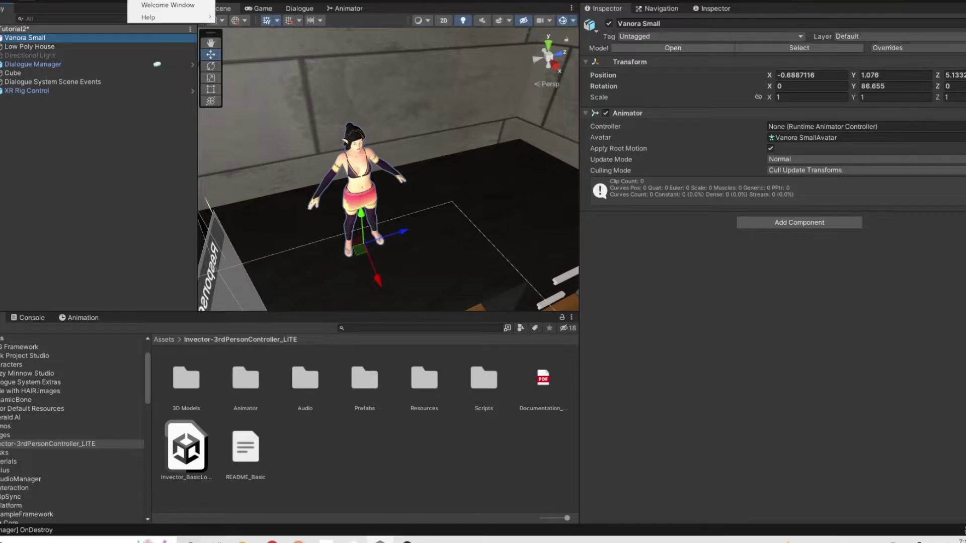
Step: Create vBasicController_Vanora Small from Vanora Small with Invector@BasicLocomotion, then exit Play mode
{"action": "left_click", "coordinate": [246, 1]}
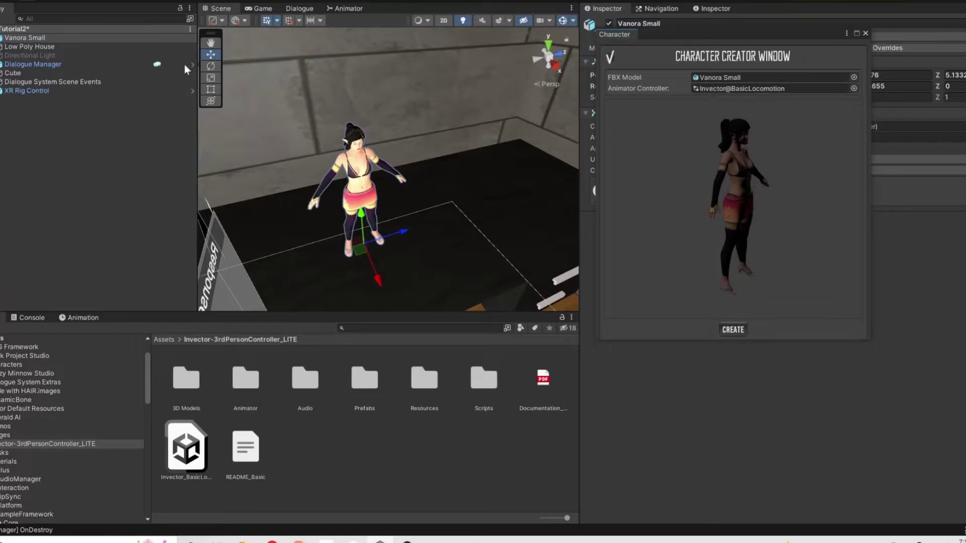
{"action": "left_click", "coordinate": [740, 330]}
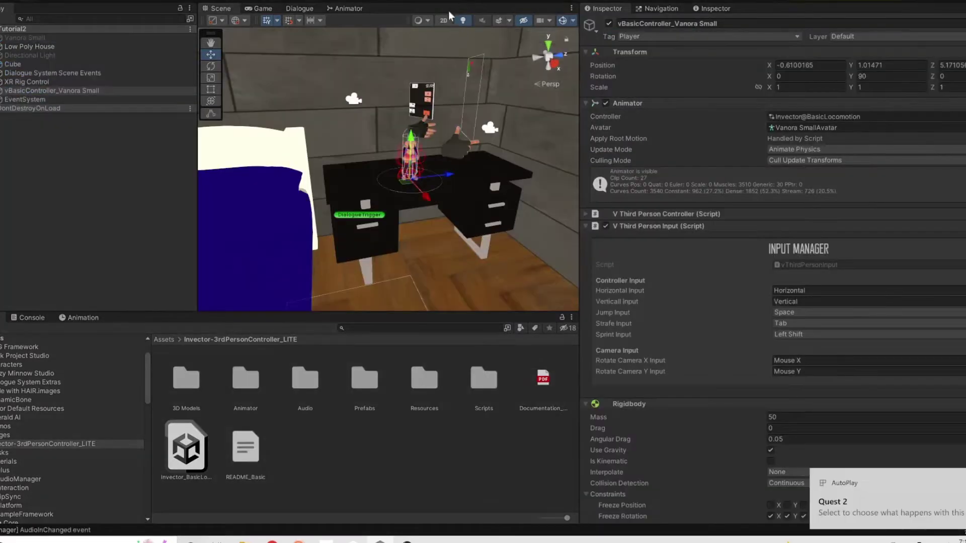
{"action": "key", "text": "ctrl+p"}
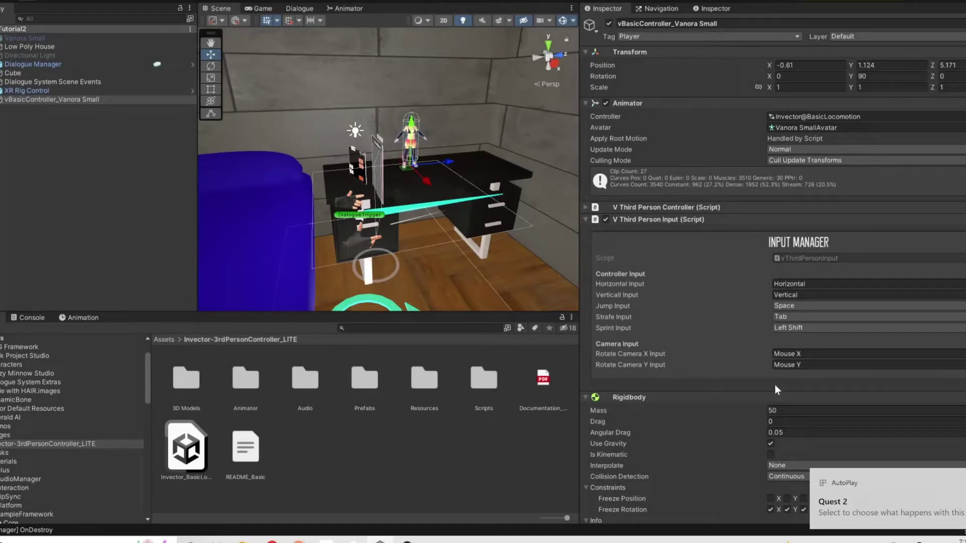
Step: Set the V Third Person Input's Jump Input to Joystick Button 0
{"action": "left_click", "coordinate": [584, 207]}
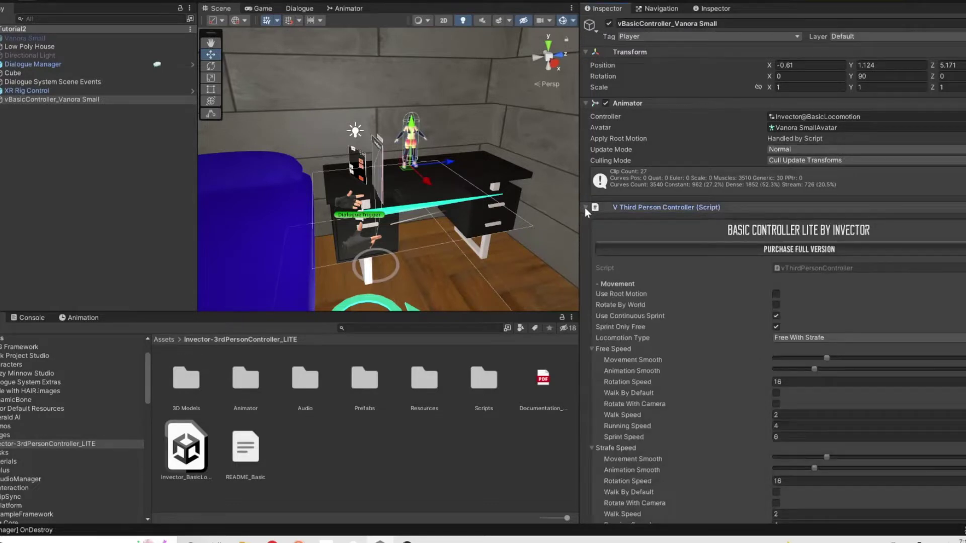
{"action": "scroll", "coordinate": [732, 367], "scroll_direction": "down", "scroll_amount": 8}
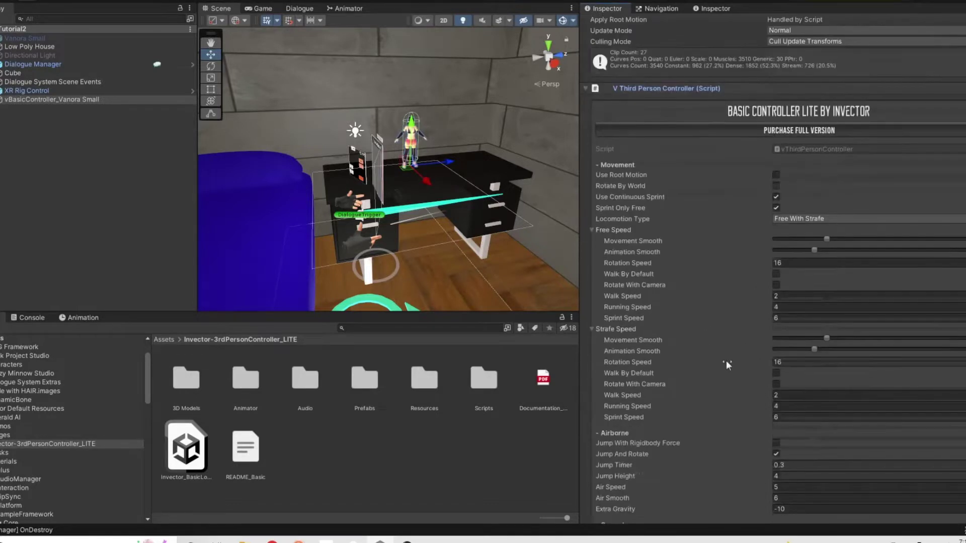
{"action": "mouse_move", "coordinate": [723, 359]}
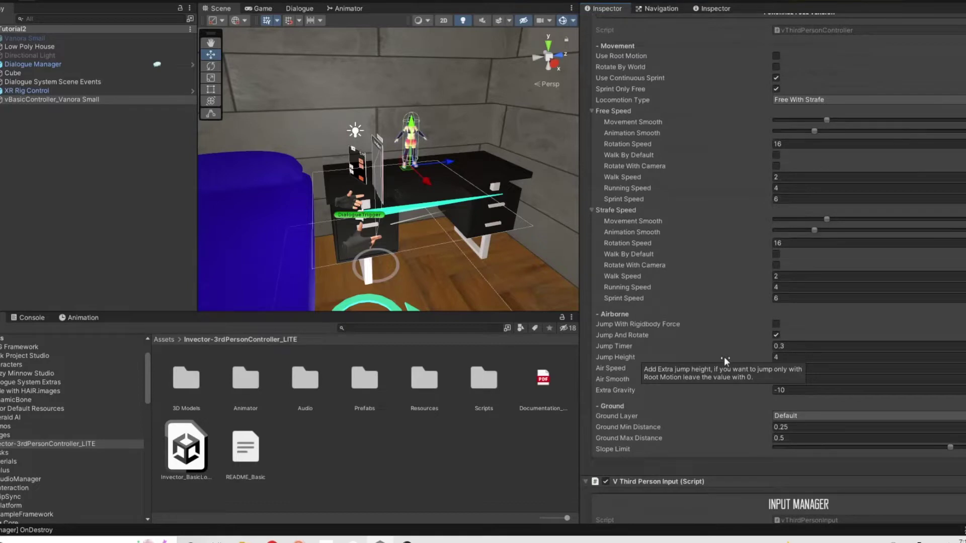
{"action": "scroll", "coordinate": [724, 357], "scroll_direction": "down", "scroll_amount": 5}
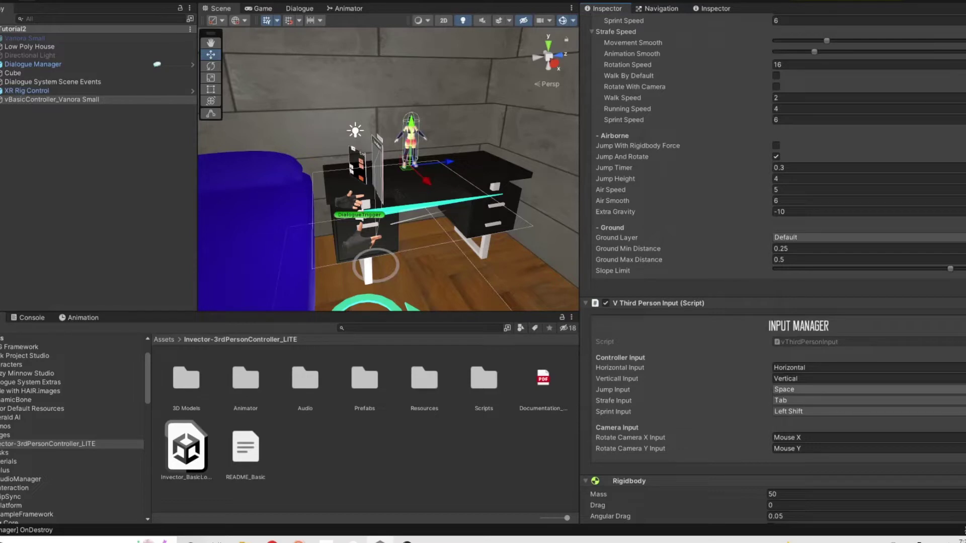
{"action": "left_click", "coordinate": [855, 390]}
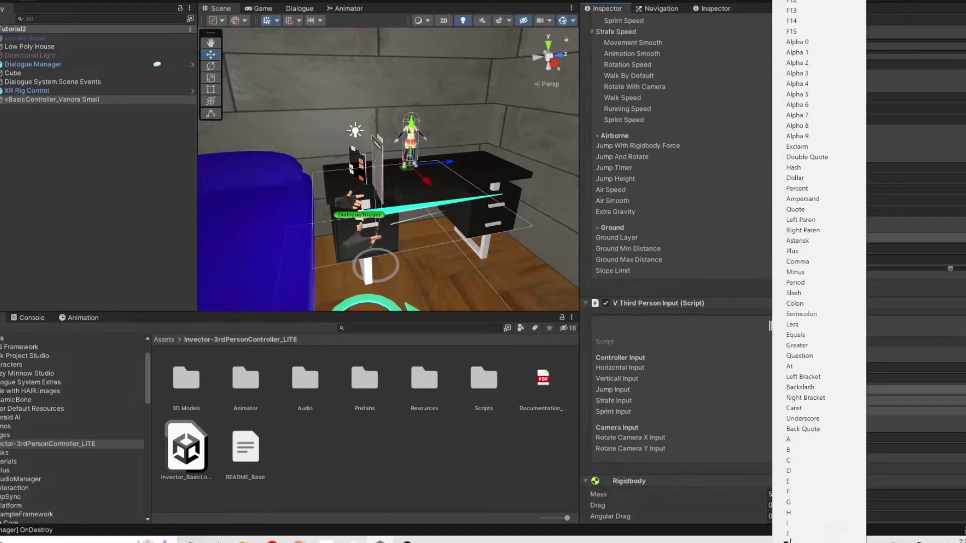
{"action": "scroll", "coordinate": [819, 272], "scroll_direction": "down", "scroll_amount": 10}
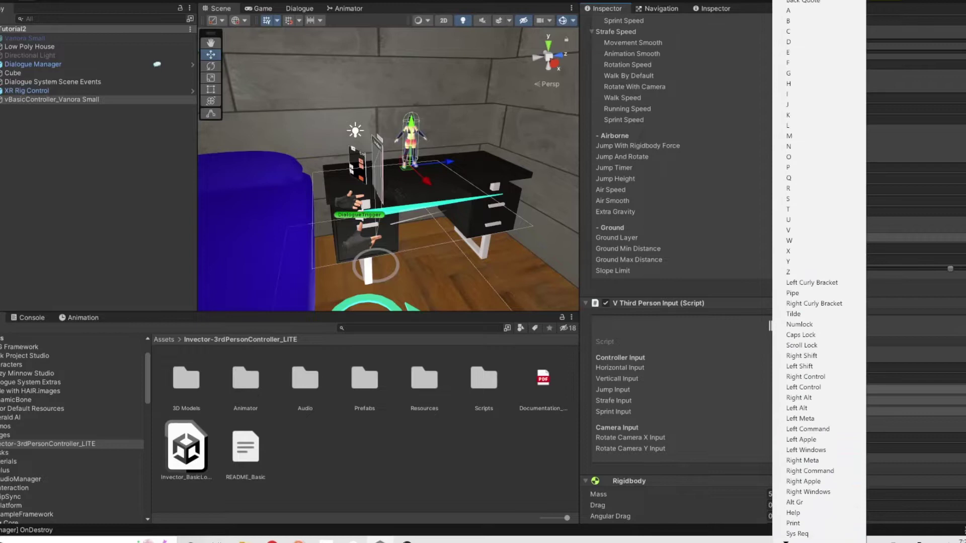
{"action": "scroll", "coordinate": [819, 272], "scroll_direction": "down", "scroll_amount": 4}
{"action": "left_click", "coordinate": [805, 491]}
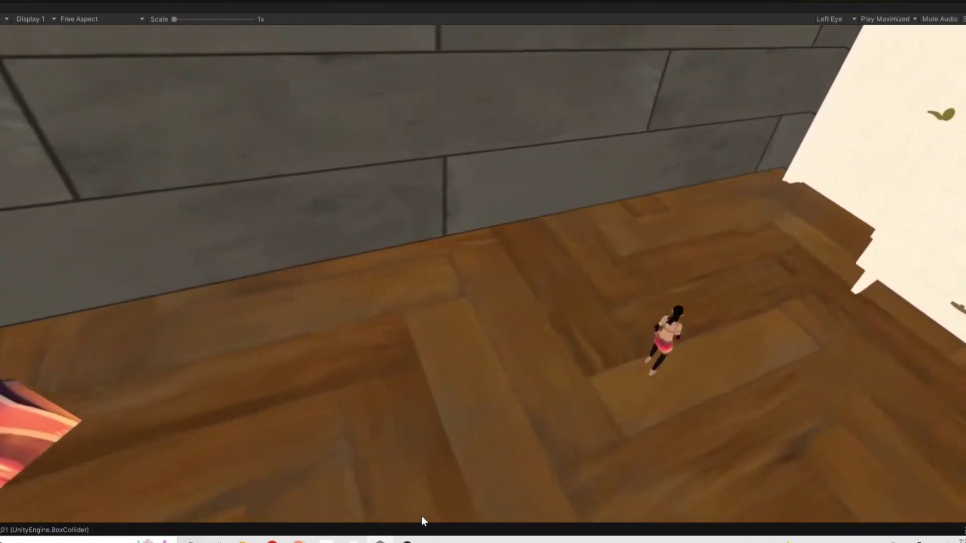
Step: Stop the Vanora test run and fly the Scene view to the VanoraMenu panel
{"action": "key", "text": "ctrl+p"}
{"action": "right_click_drag", "start_coordinate": [359, 175], "coordinate": [351, 129]}
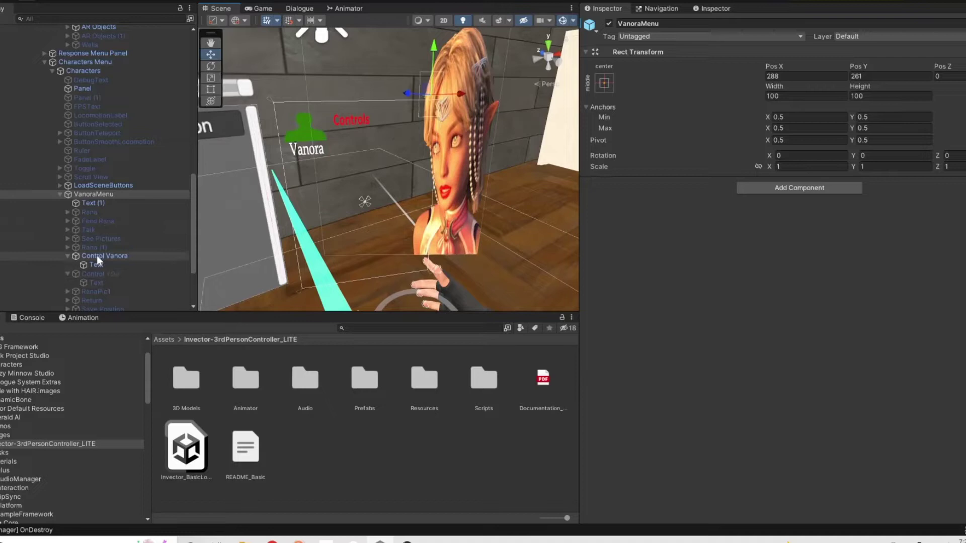
Step: Toggle Control Vanora and Control YOu active states to compare, leaving Control YOu deactivated
{"action": "scroll", "coordinate": [97, 256], "scroll_direction": "down", "scroll_amount": 4}
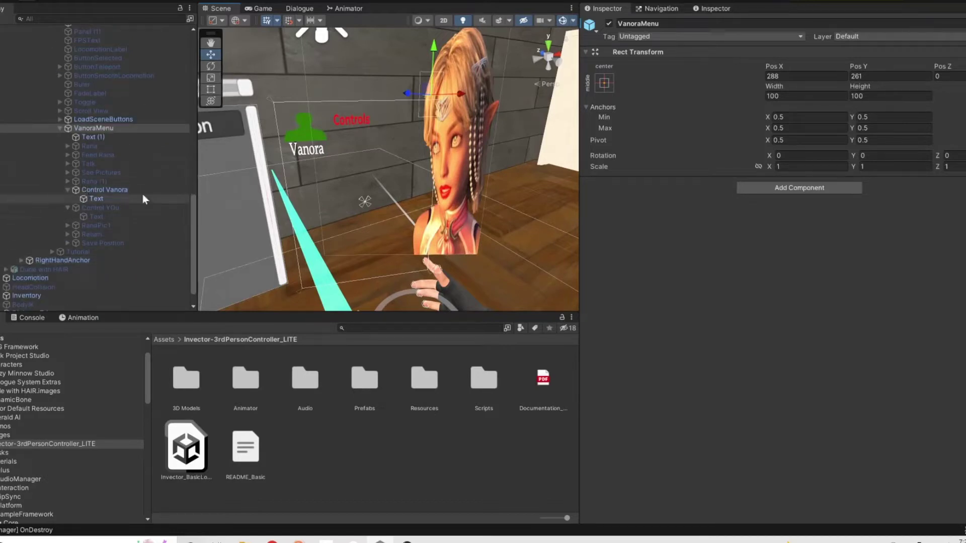
{"action": "left_click", "coordinate": [101, 190]}
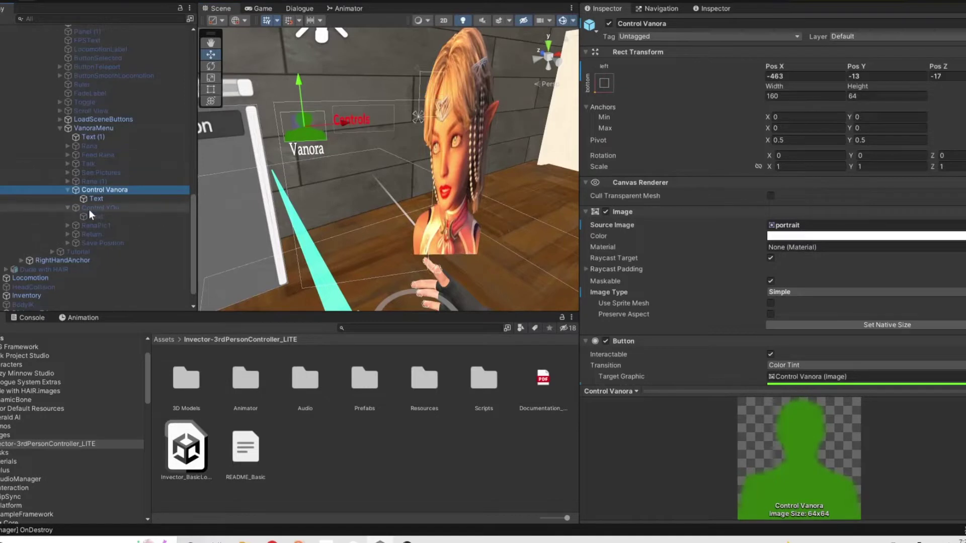
{"action": "left_click", "coordinate": [89, 208]}
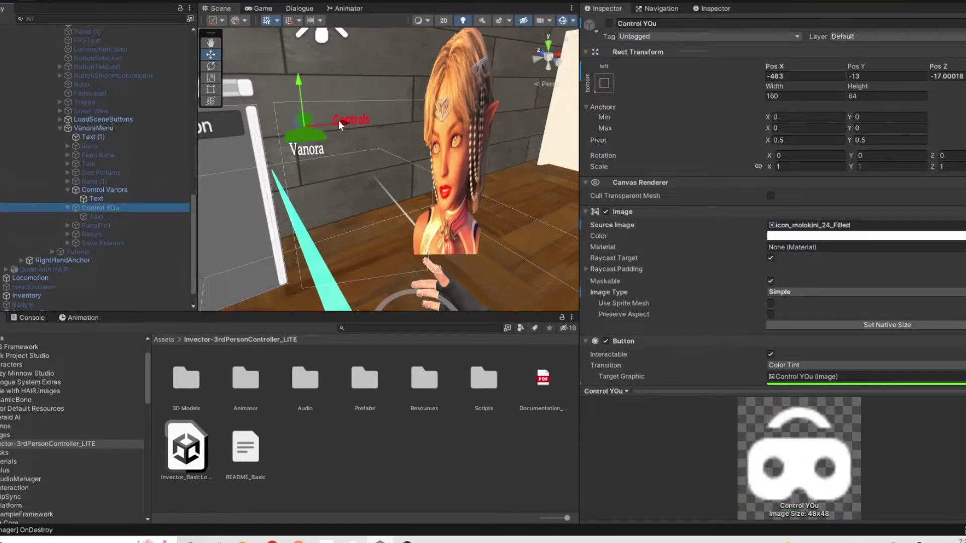
{"action": "left_click", "coordinate": [609, 23]}
{"action": "left_click", "coordinate": [94, 190]}
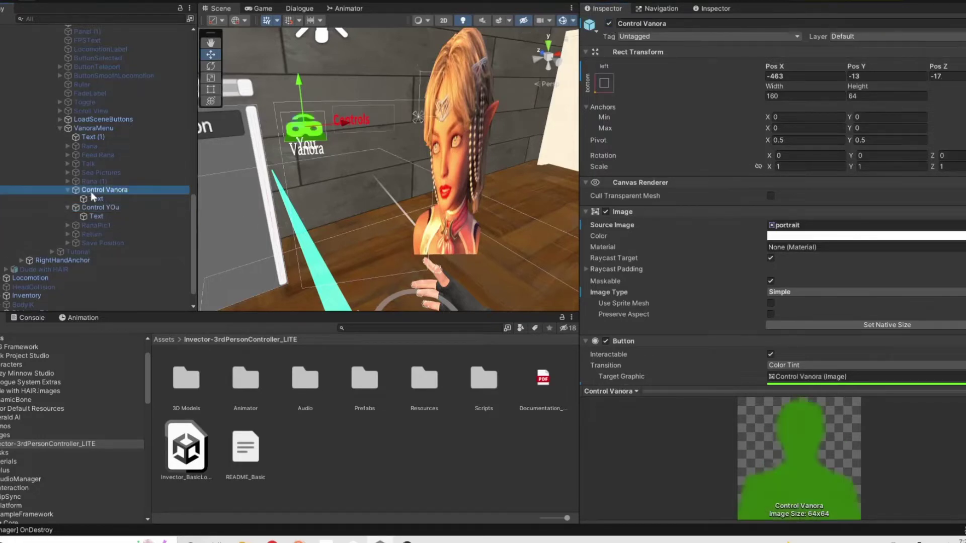
{"action": "left_click", "coordinate": [606, 23]}
{"action": "left_click", "coordinate": [607, 23]}
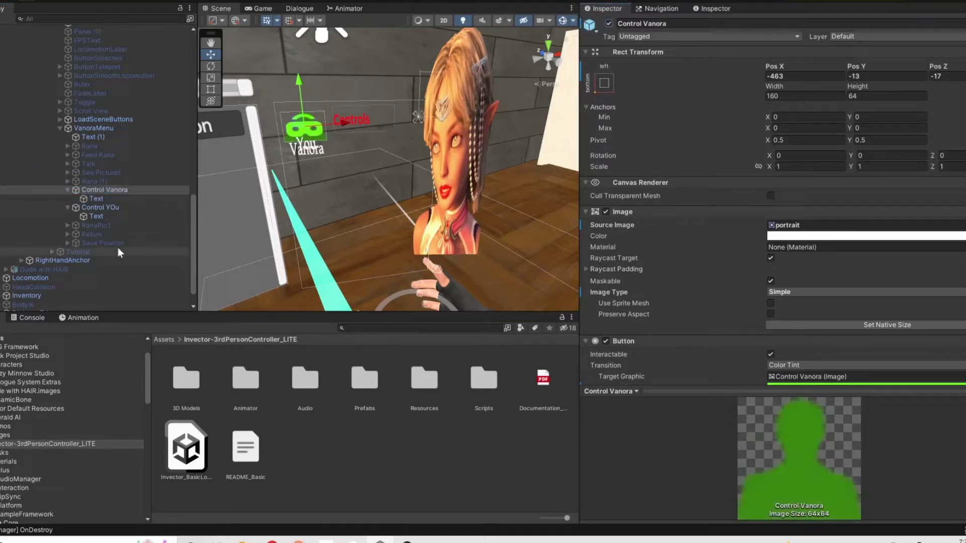
{"action": "left_click", "coordinate": [95, 199]}
{"action": "left_click", "coordinate": [97, 207]}
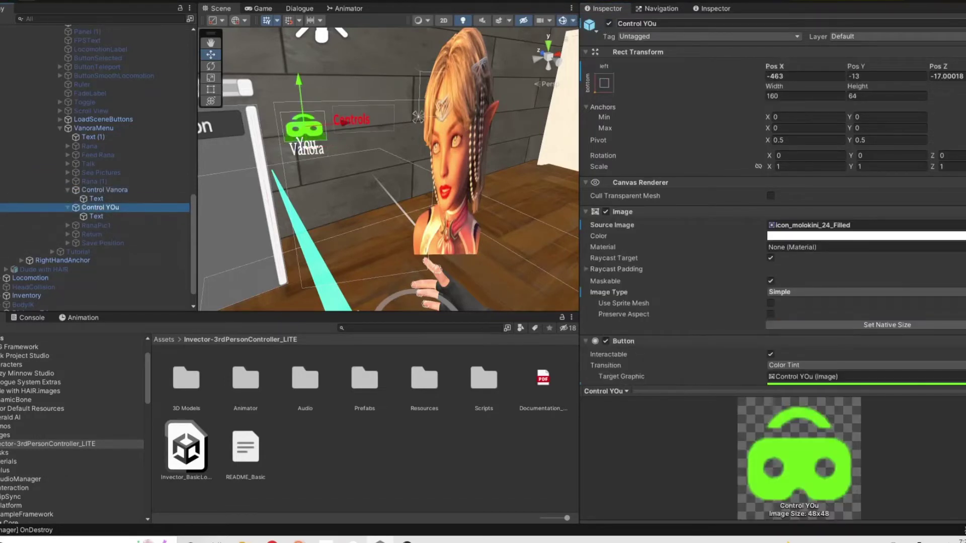
{"action": "left_click", "coordinate": [609, 23]}
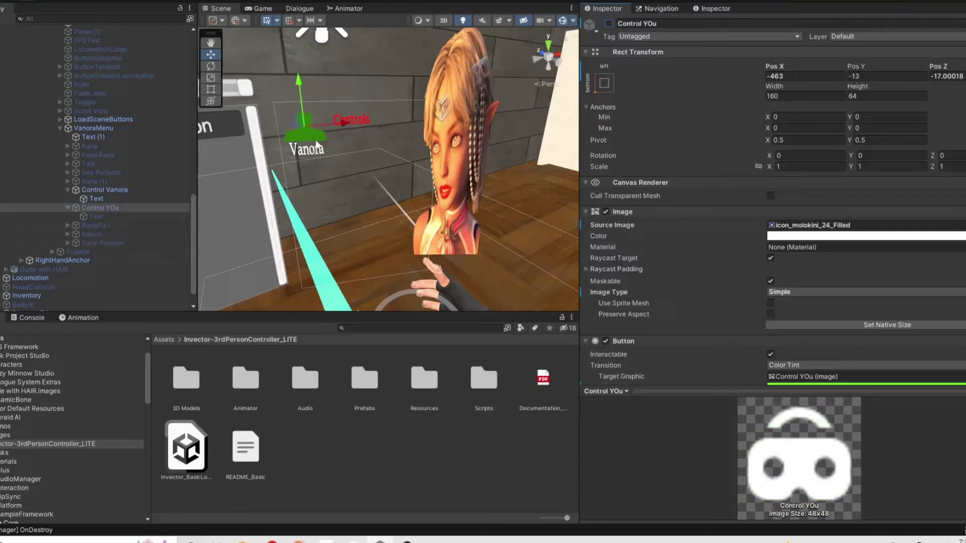
{"action": "scroll", "coordinate": [136, 224], "scroll_direction": "up", "scroll_amount": 8}
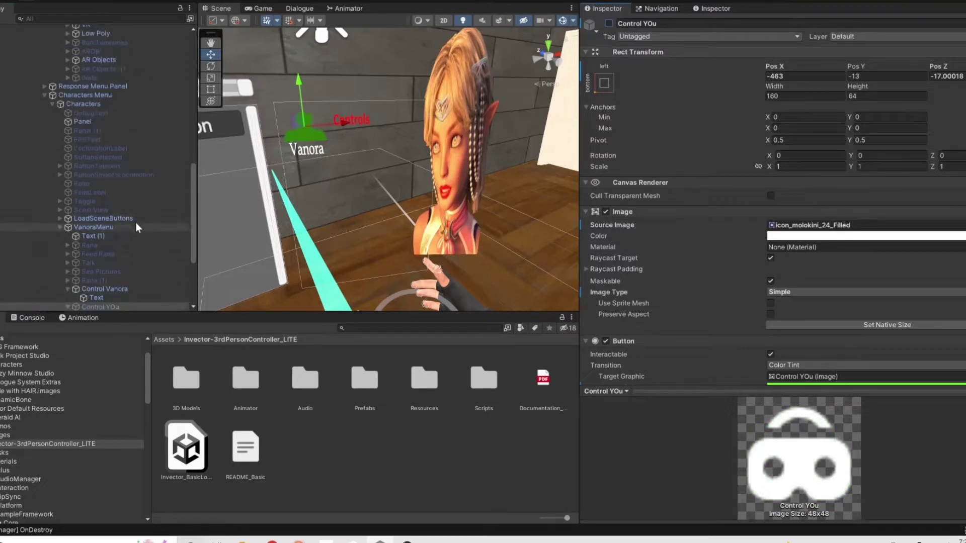
Step: Untick the V Third Person Input (Script) component on vBasicController_Vanora Small
{"action": "scroll", "coordinate": [131, 209], "scroll_direction": "down", "scroll_amount": 8}
{"action": "left_click", "coordinate": [34, 304]}
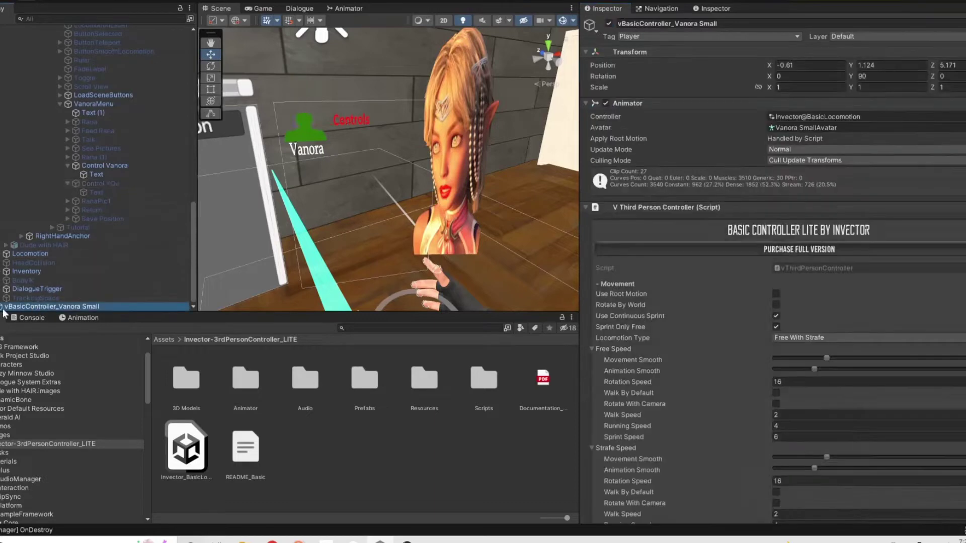
{"action": "scroll", "coordinate": [710, 407], "scroll_direction": "down", "scroll_amount": 8}
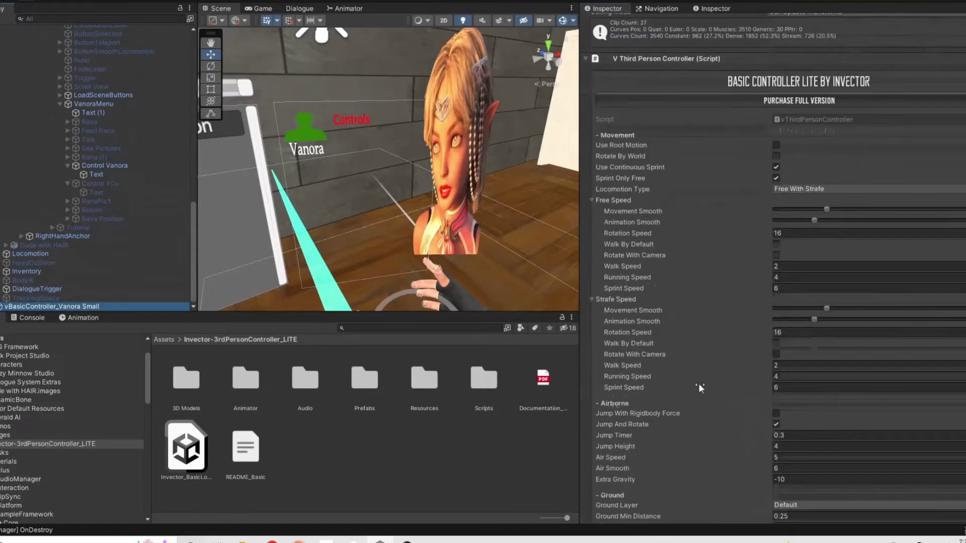
{"action": "scroll", "coordinate": [697, 382], "scroll_direction": "down", "scroll_amount": 9}
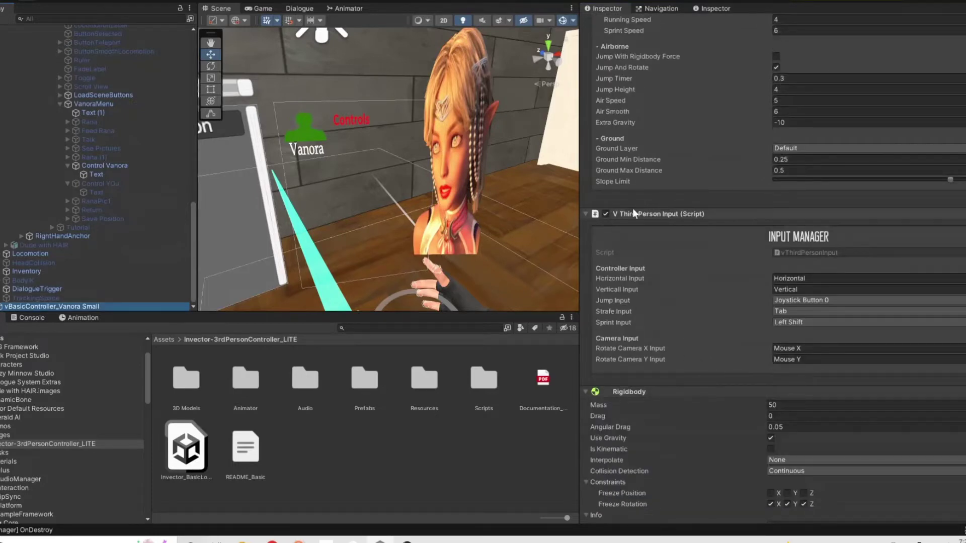
{"action": "left_click", "coordinate": [606, 213]}
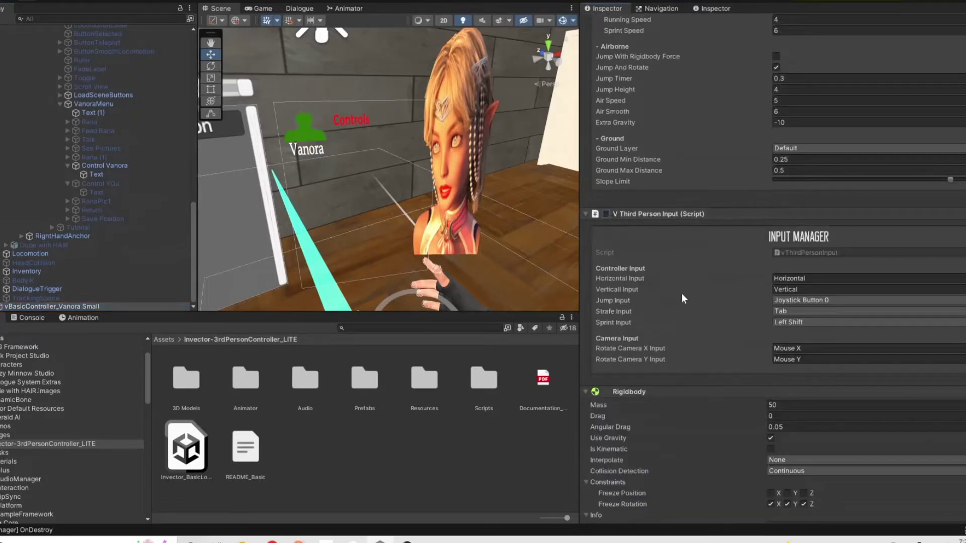
{"action": "scroll", "coordinate": [116, 222], "scroll_direction": "up", "scroll_amount": 3}
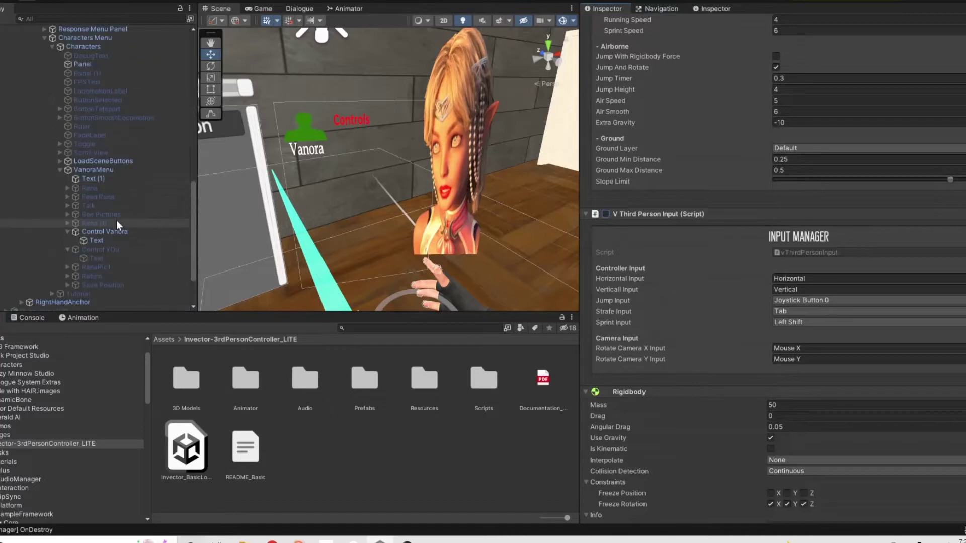
Step: Add an On Click entry to Control Vanora and assign Control Vanora to the first two slots
{"action": "left_click", "coordinate": [103, 231]}
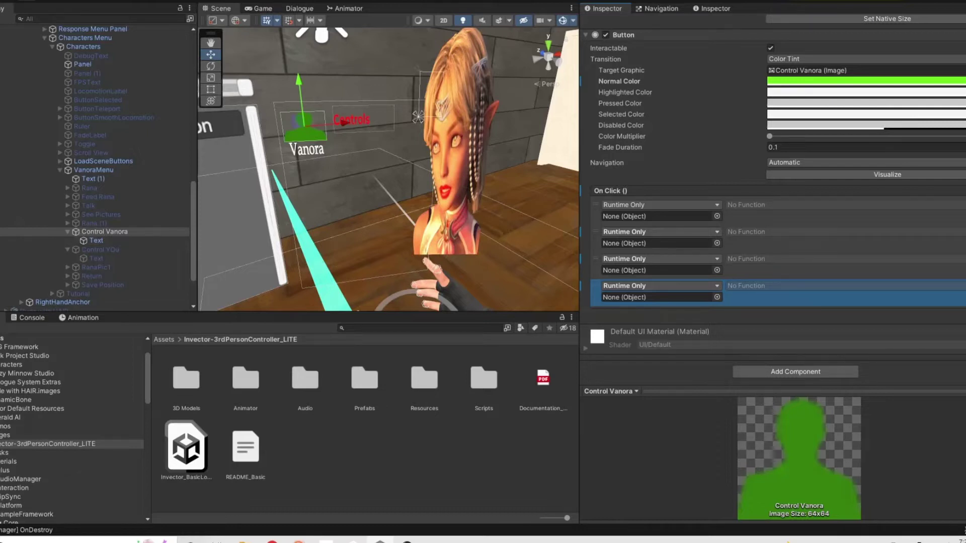
{"action": "left_click", "coordinate": [959, 310]}
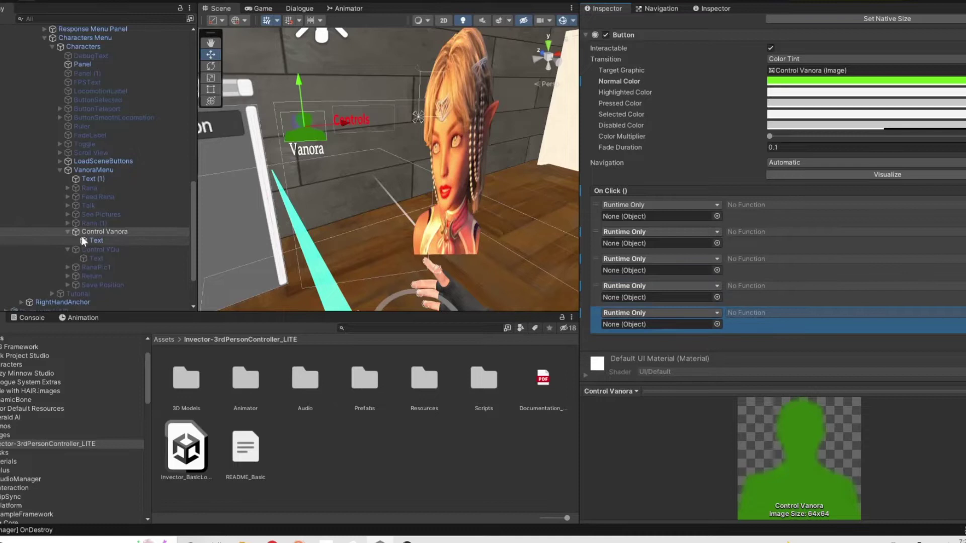
{"action": "left_click_drag", "start_coordinate": [74, 232], "coordinate": [656, 218]}
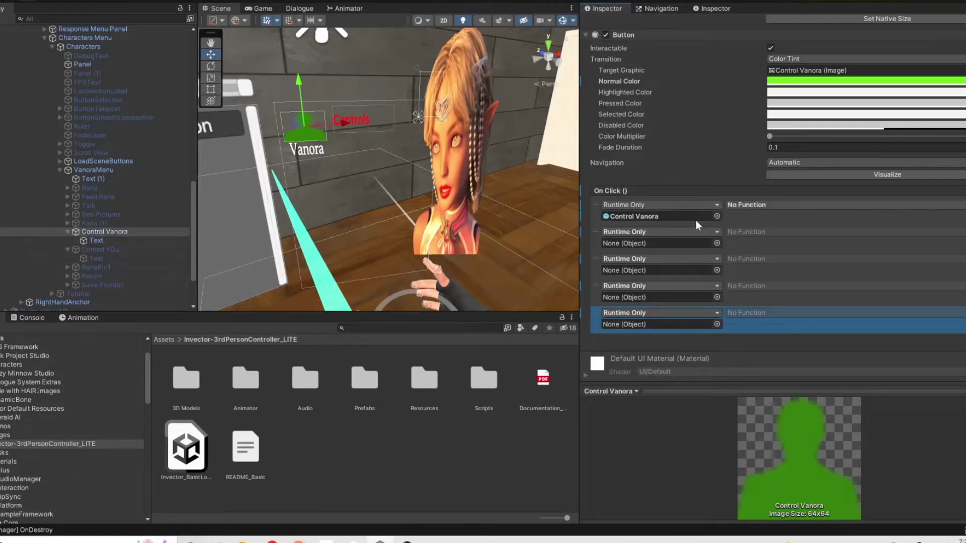
{"action": "left_click", "coordinate": [77, 231]}
{"action": "left_click_drag", "start_coordinate": [77, 232], "coordinate": [654, 243]}
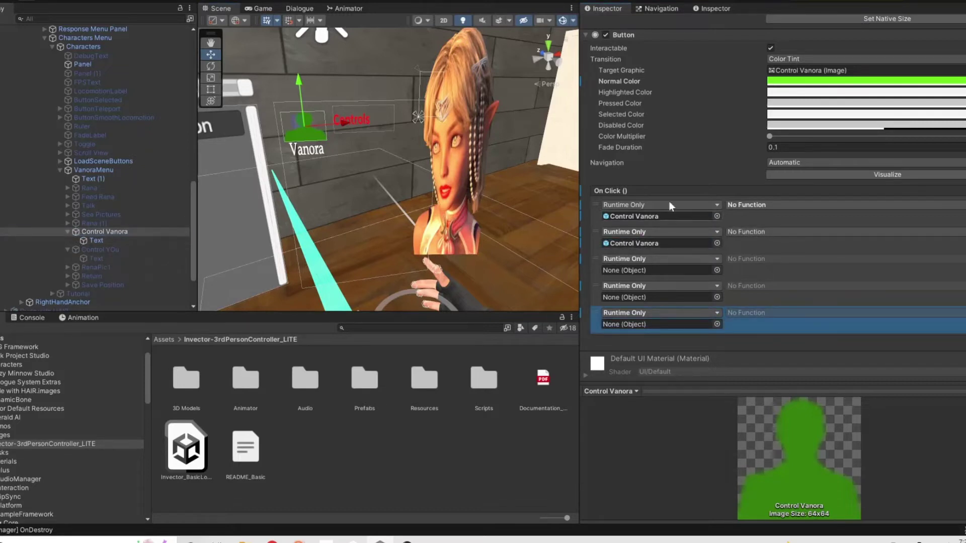
{"action": "left_click", "coordinate": [759, 204]}
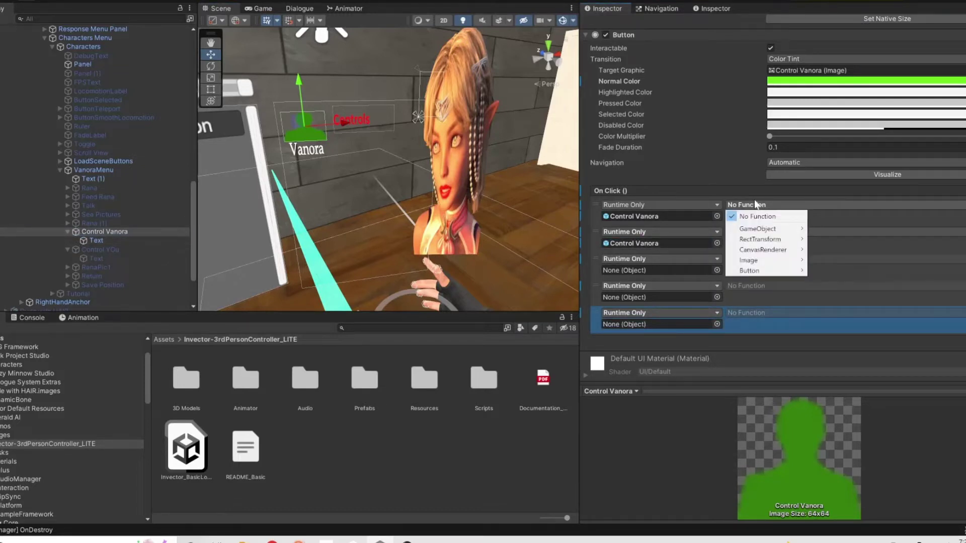
{"action": "mouse_move", "coordinate": [759, 229]}
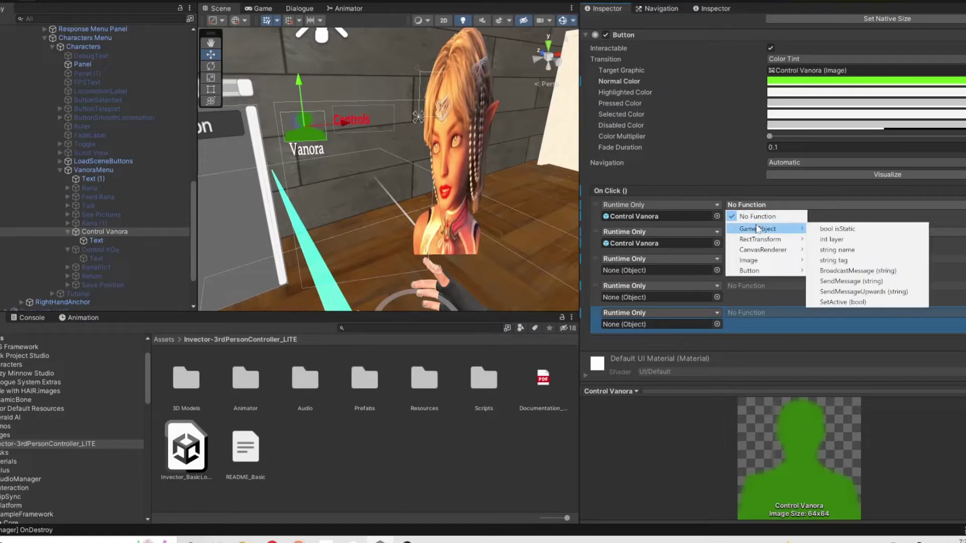
{"action": "mouse_move", "coordinate": [765, 260]}
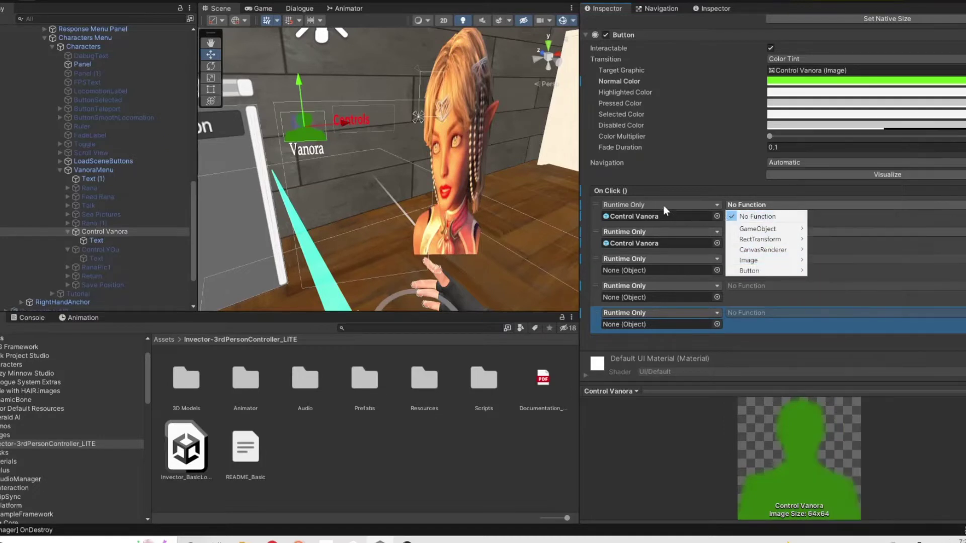
Step: Make the first two actions SetActive to hide Control Vanora and show Control YOu
{"action": "left_click", "coordinate": [863, 222]}
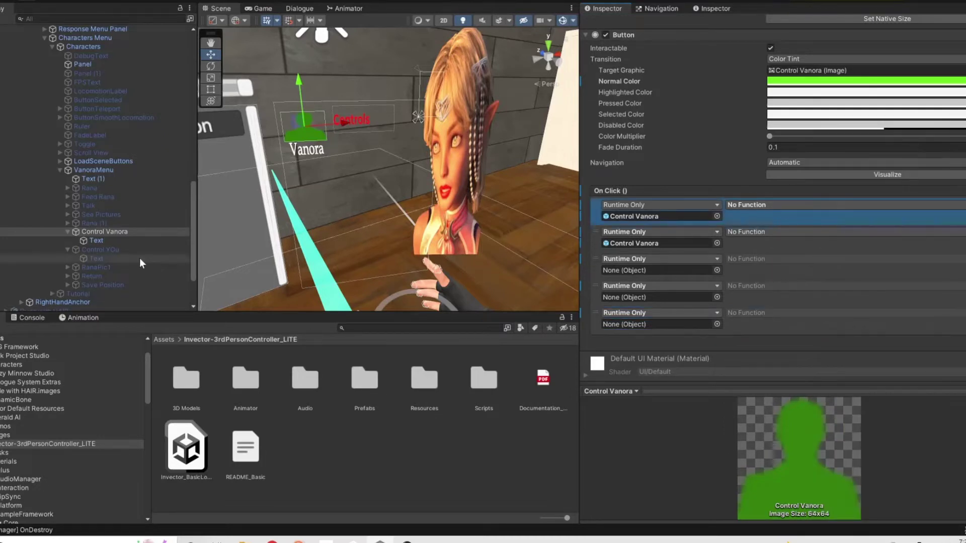
{"action": "left_click_drag", "start_coordinate": [88, 249], "coordinate": [657, 244]}
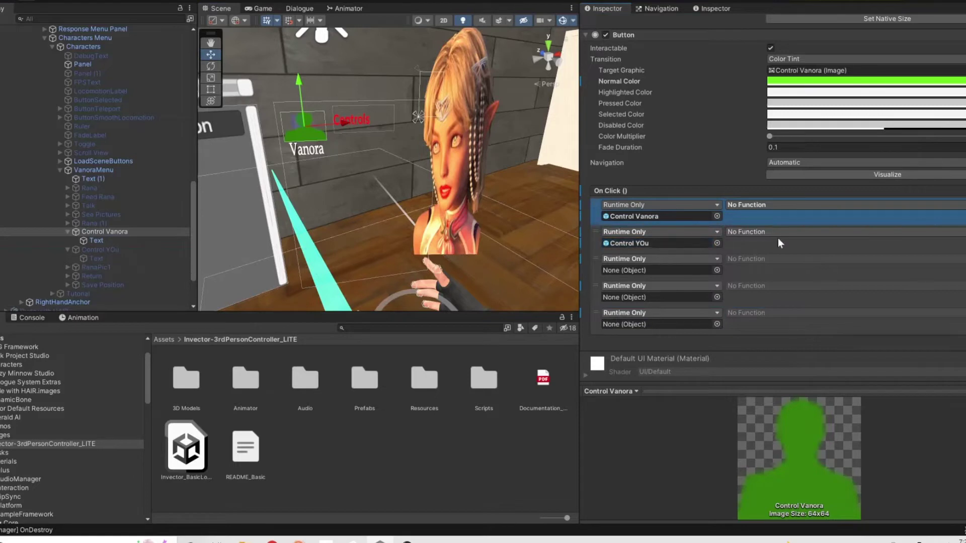
{"action": "left_click", "coordinate": [785, 205]}
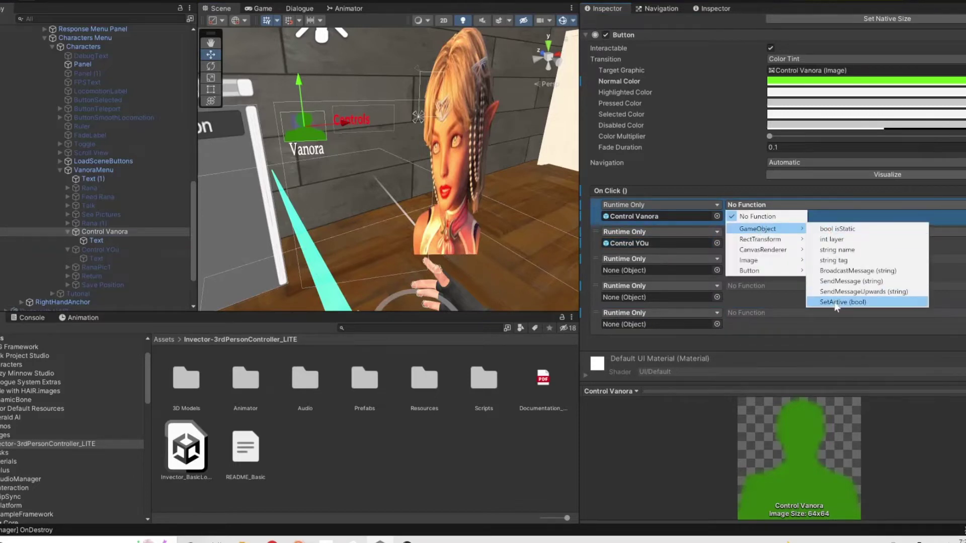
{"action": "left_click", "coordinate": [843, 302]}
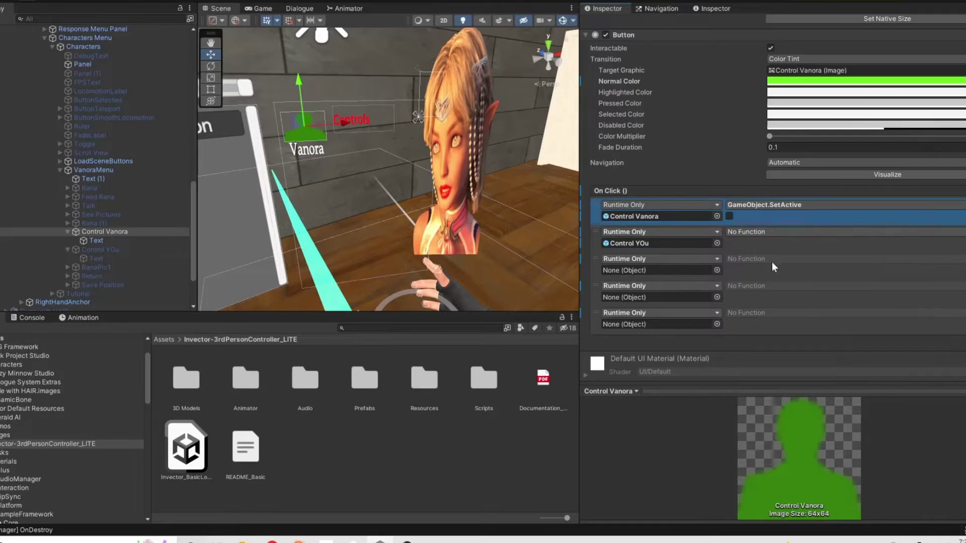
{"action": "left_click", "coordinate": [754, 233]}
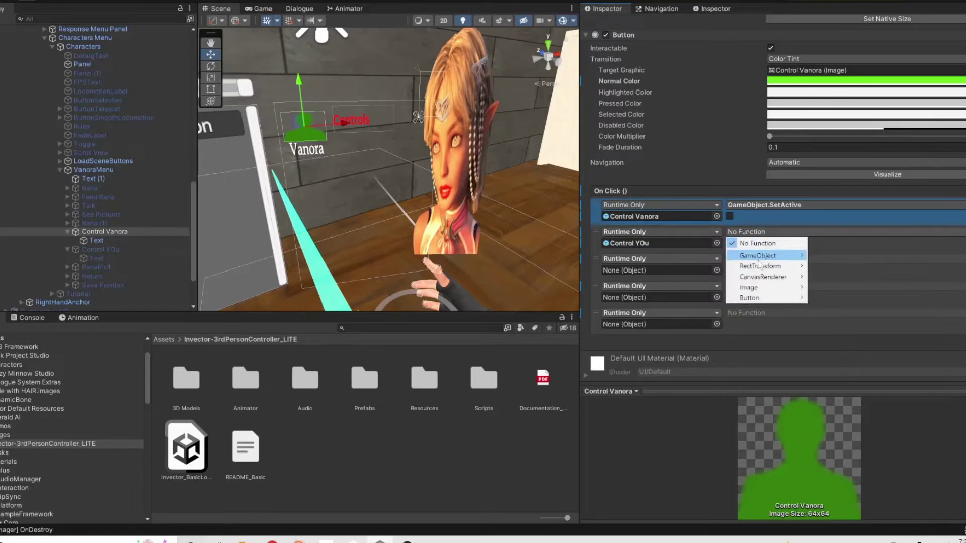
{"action": "mouse_move", "coordinate": [757, 257]}
{"action": "left_click", "coordinate": [844, 328]}
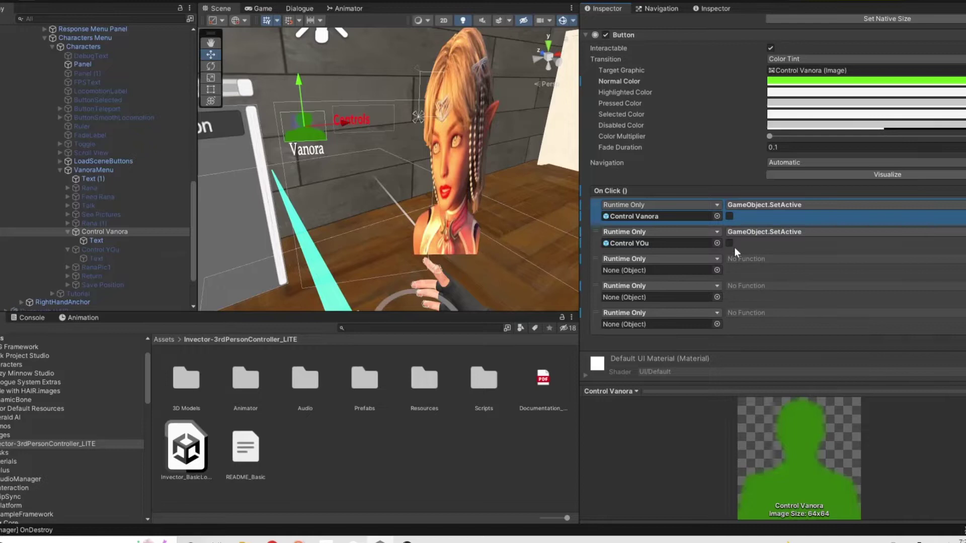
{"action": "left_click", "coordinate": [729, 243]}
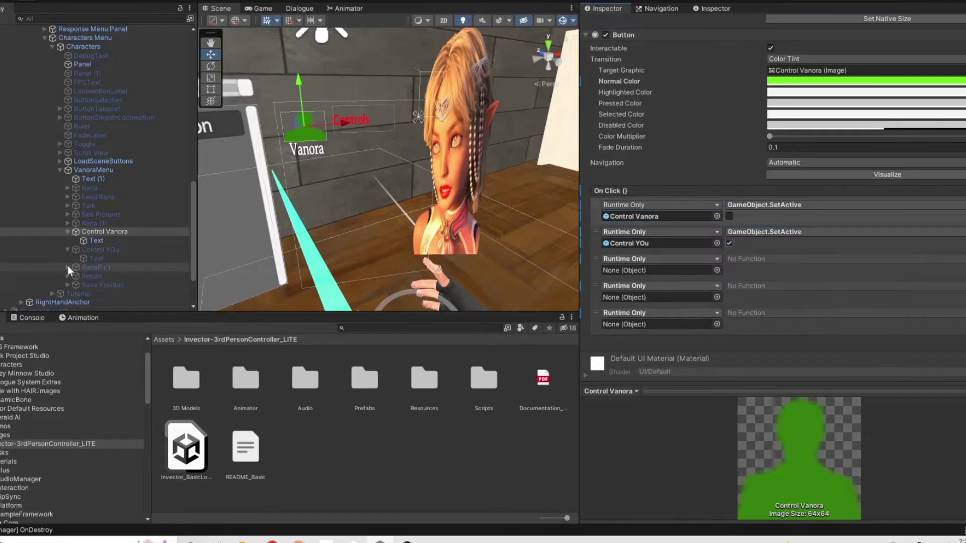
Step: Point the third and fourth actions at Vanora's vThirdPersonInput.enabled and vThirdPersonController.enabled
{"action": "scroll", "coordinate": [67, 266], "scroll_direction": "down", "scroll_amount": 3}
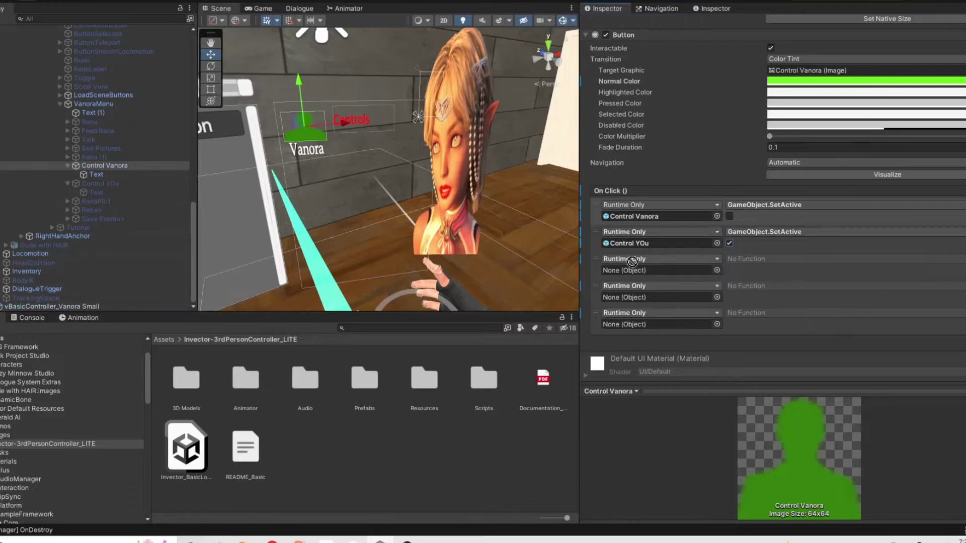
{"action": "left_click_drag", "start_coordinate": [632, 262], "coordinate": [632, 267]}
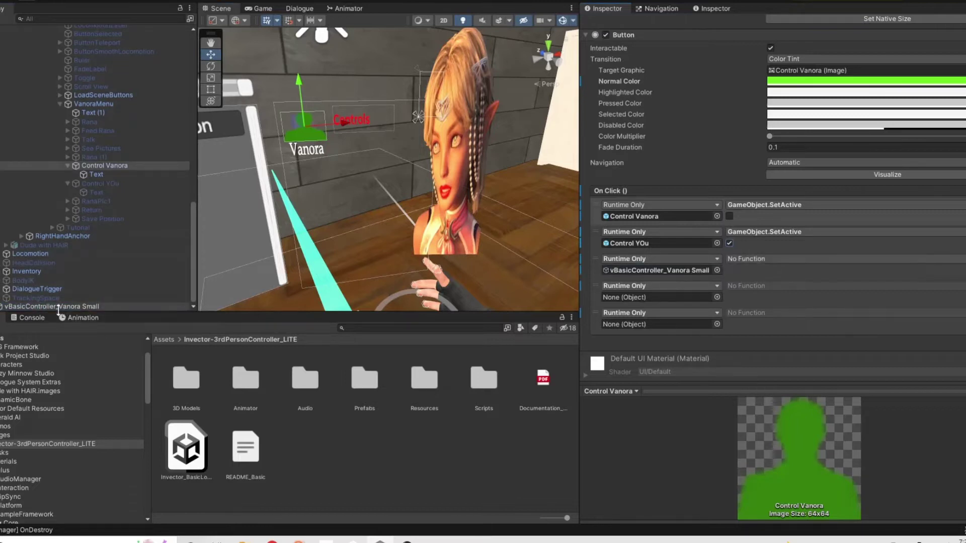
{"action": "left_click_drag", "start_coordinate": [60, 307], "coordinate": [670, 296]}
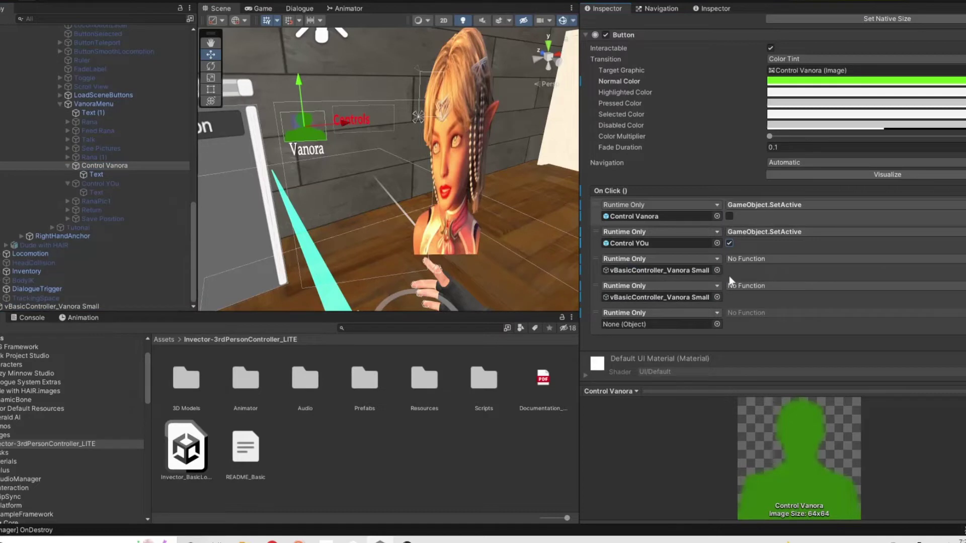
{"action": "left_click", "coordinate": [747, 259]}
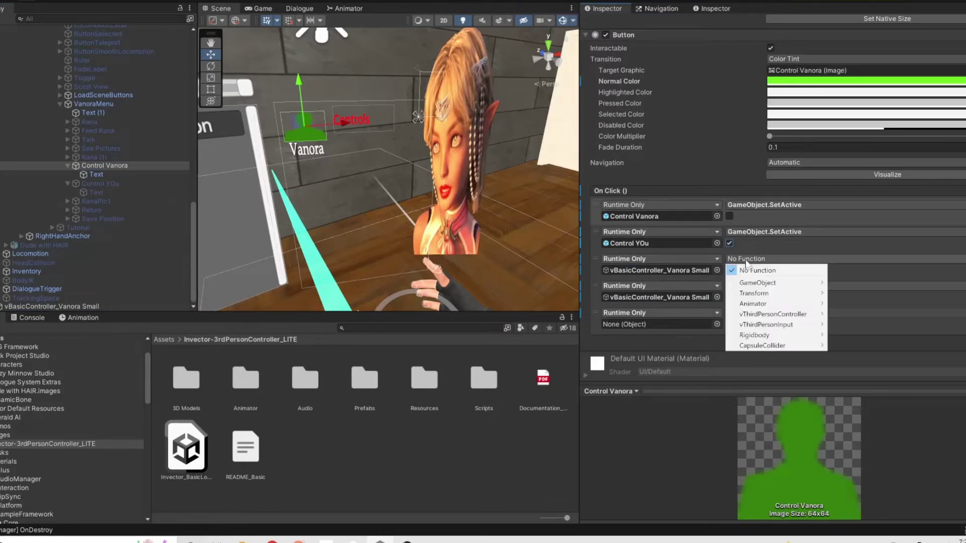
{"action": "mouse_move", "coordinate": [767, 326]}
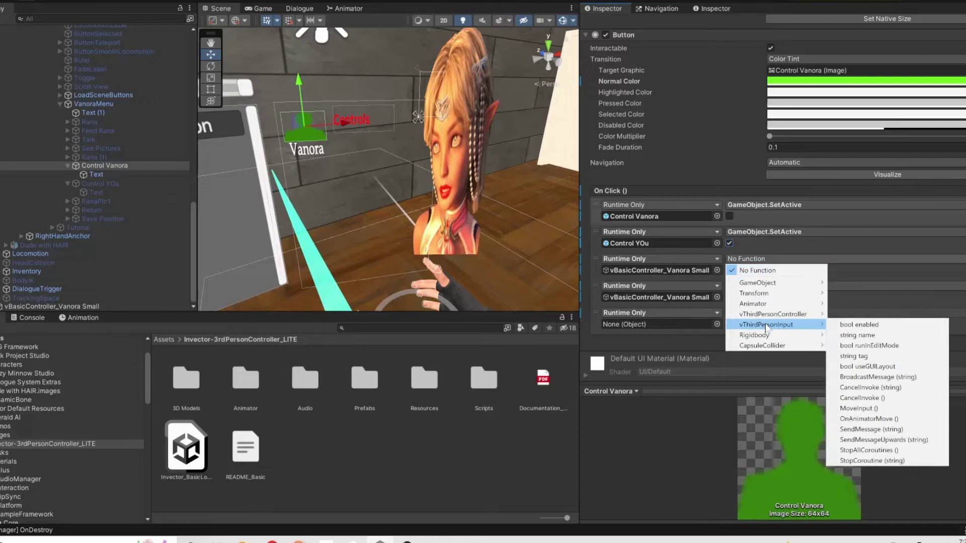
{"action": "left_click", "coordinate": [859, 324]}
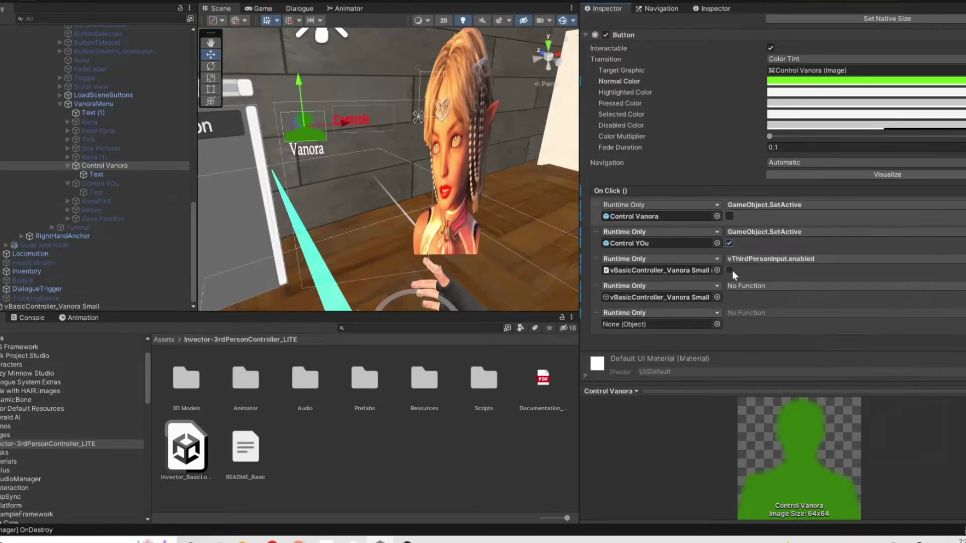
{"action": "left_click", "coordinate": [753, 286]}
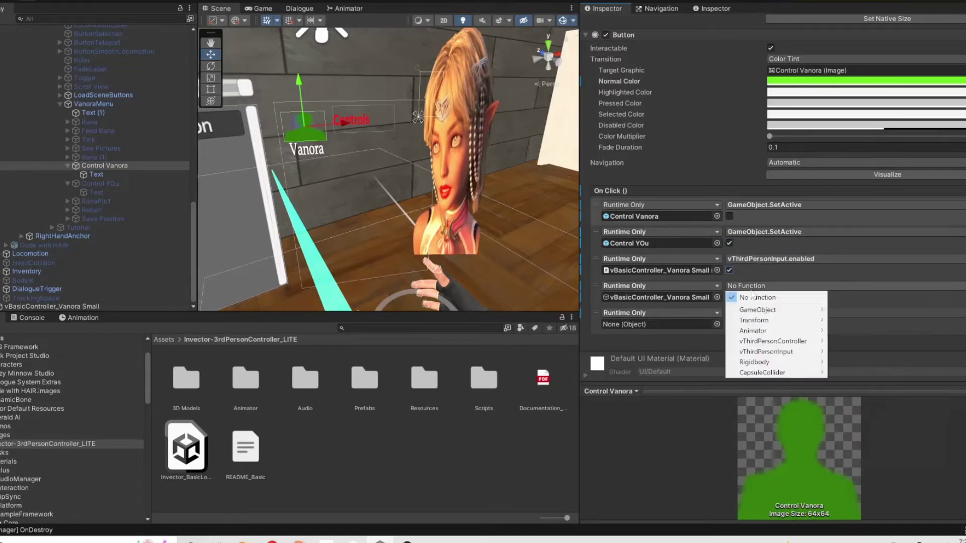
{"action": "mouse_move", "coordinate": [773, 342]}
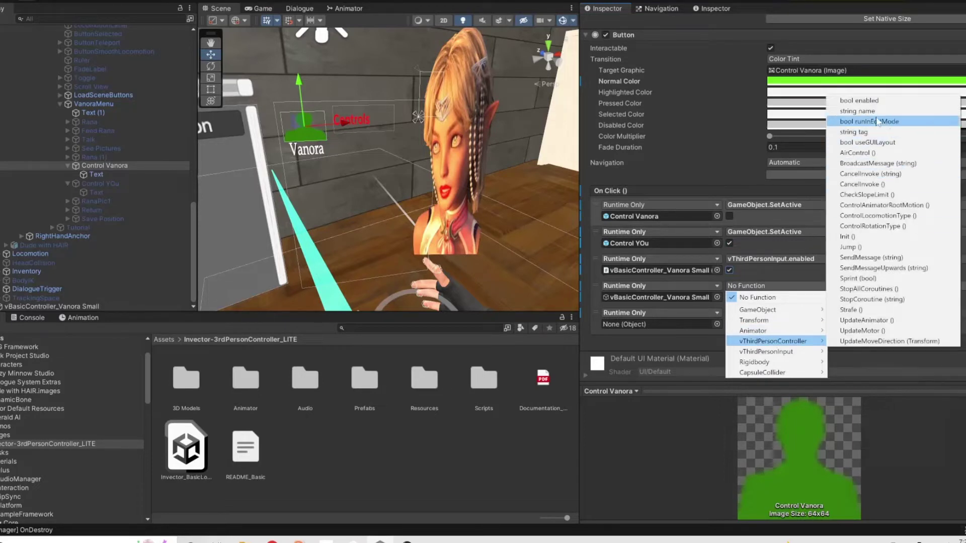
{"action": "left_click", "coordinate": [860, 100]}
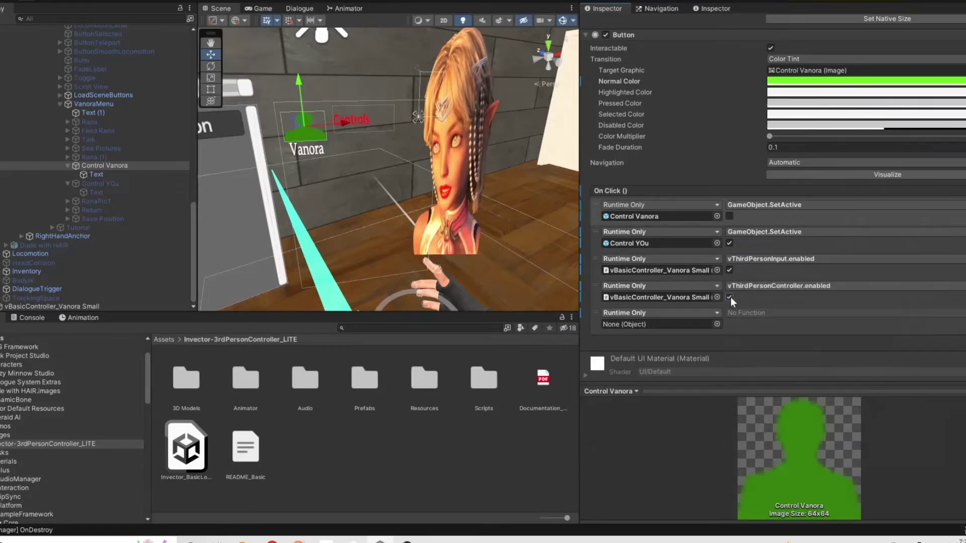
Step: Set the fifth action to PlayerController's SmoothLocomotion.enabled, then copy the On Click list
{"action": "scroll", "coordinate": [71, 200], "scroll_direction": "up", "scroll_amount": 10}
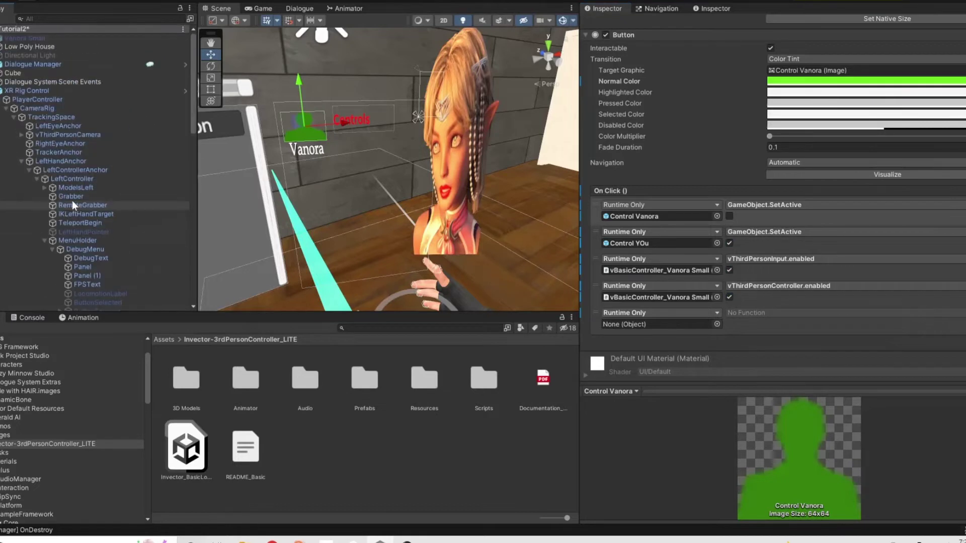
{"action": "left_click_drag", "start_coordinate": [28, 99], "coordinate": [652, 326]}
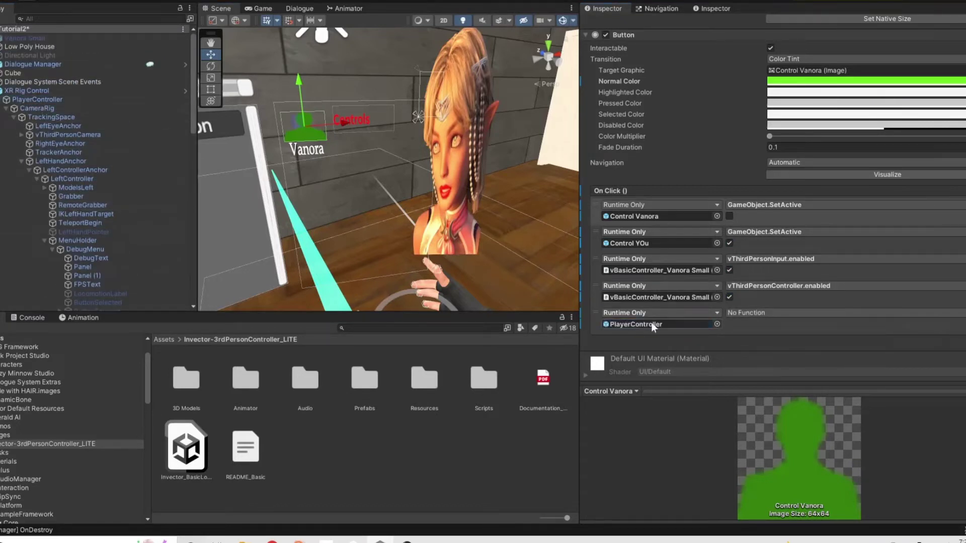
{"action": "left_click", "coordinate": [765, 312]}
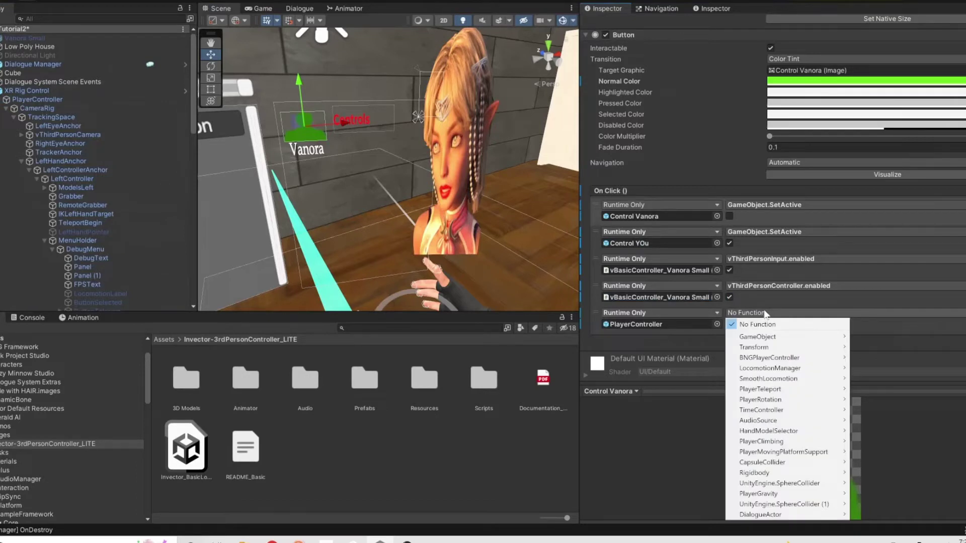
{"action": "mouse_move", "coordinate": [784, 384]}
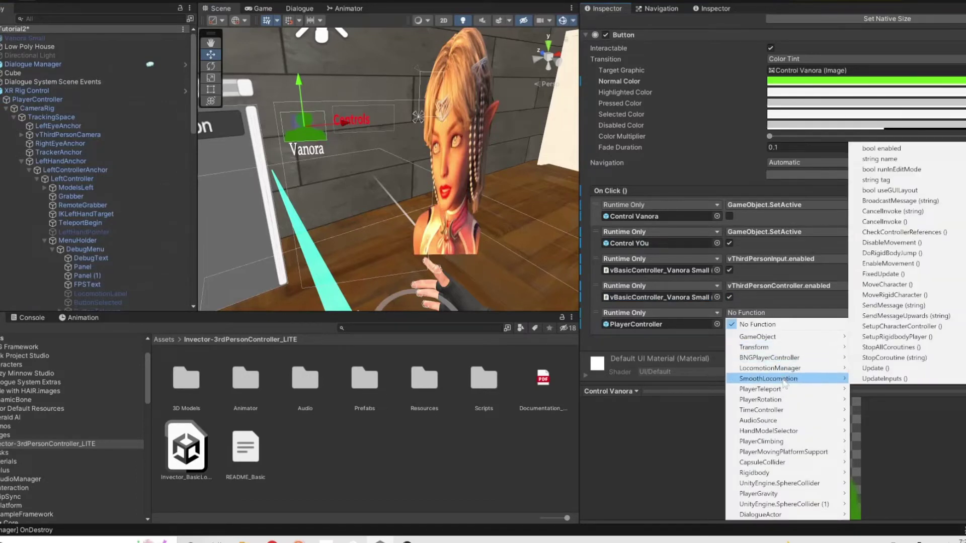
{"action": "left_click", "coordinate": [881, 148]}
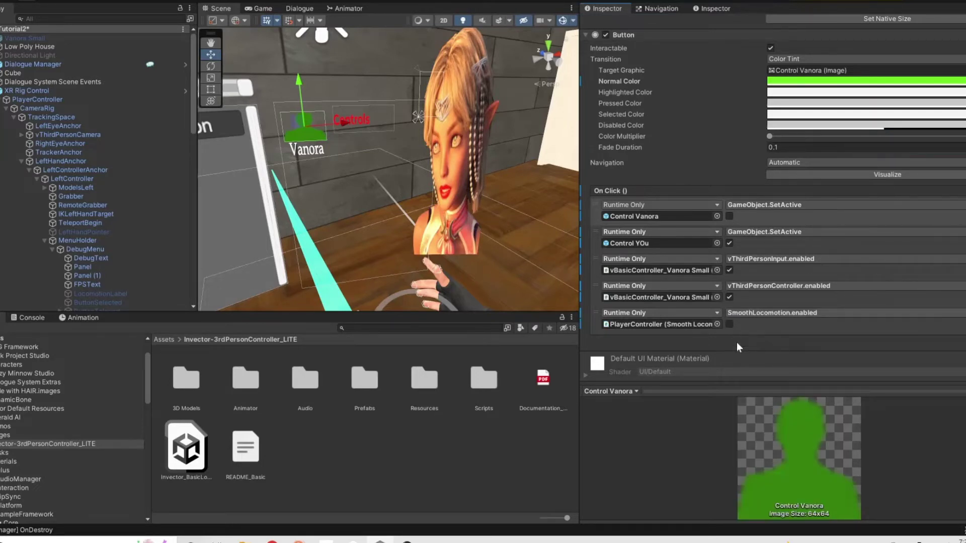
{"action": "right_click", "coordinate": [600, 191]}
{"action": "left_click", "coordinate": [623, 230]}
Step: Paste the copied On Click actions into the Control YOu button's On Click list
{"action": "scroll", "coordinate": [101, 256], "scroll_direction": "down", "scroll_amount": 10}
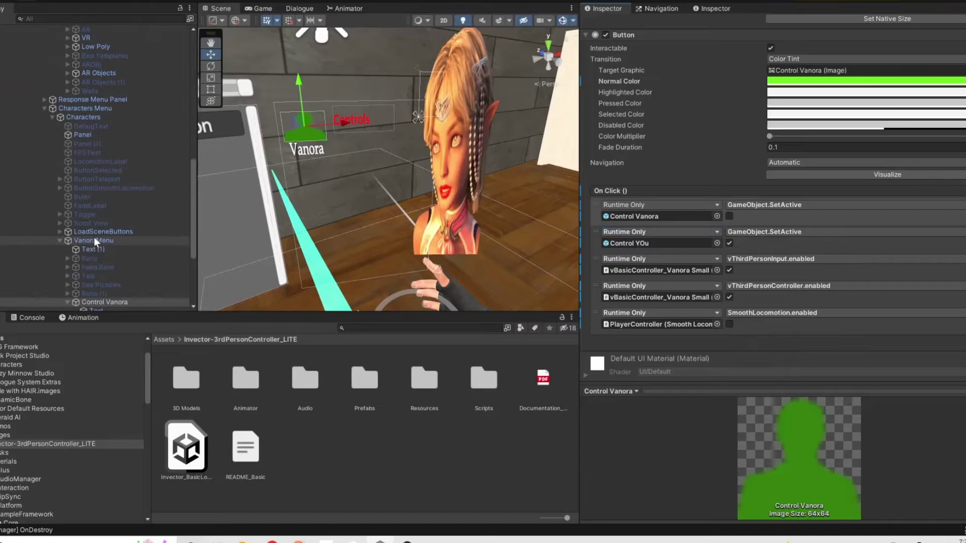
{"action": "left_click", "coordinate": [84, 188]}
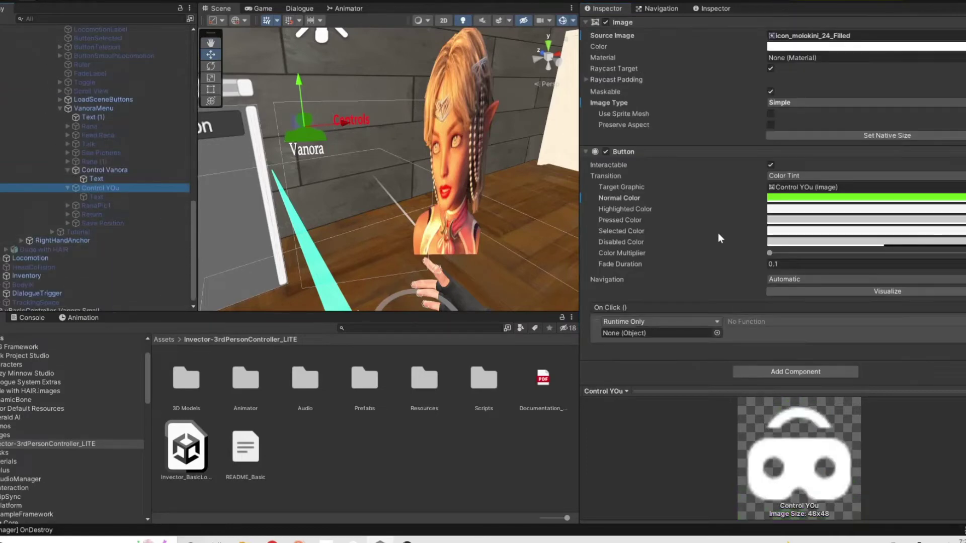
{"action": "right_click", "coordinate": [622, 308]}
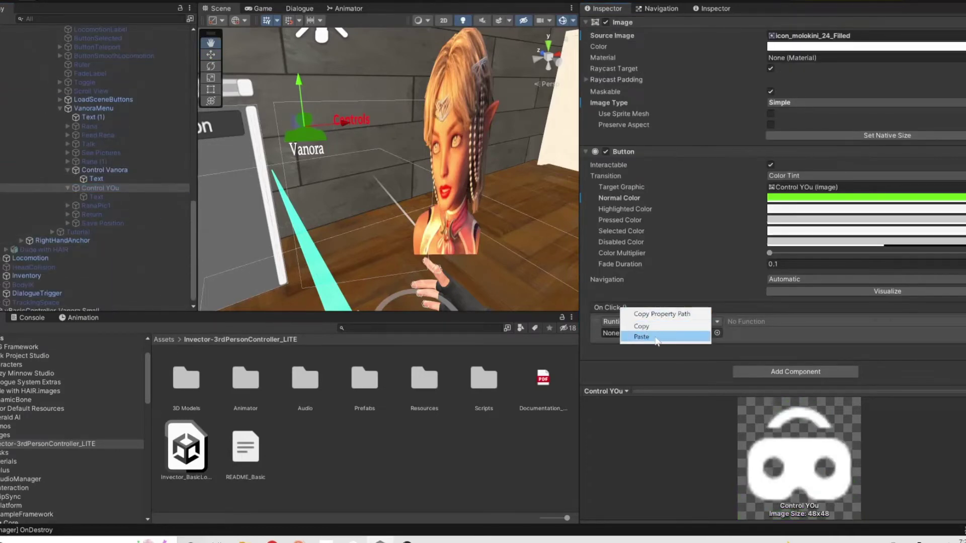
{"action": "left_click", "coordinate": [696, 336]}
{"action": "scroll", "coordinate": [794, 344], "scroll_direction": "down", "scroll_amount": 3}
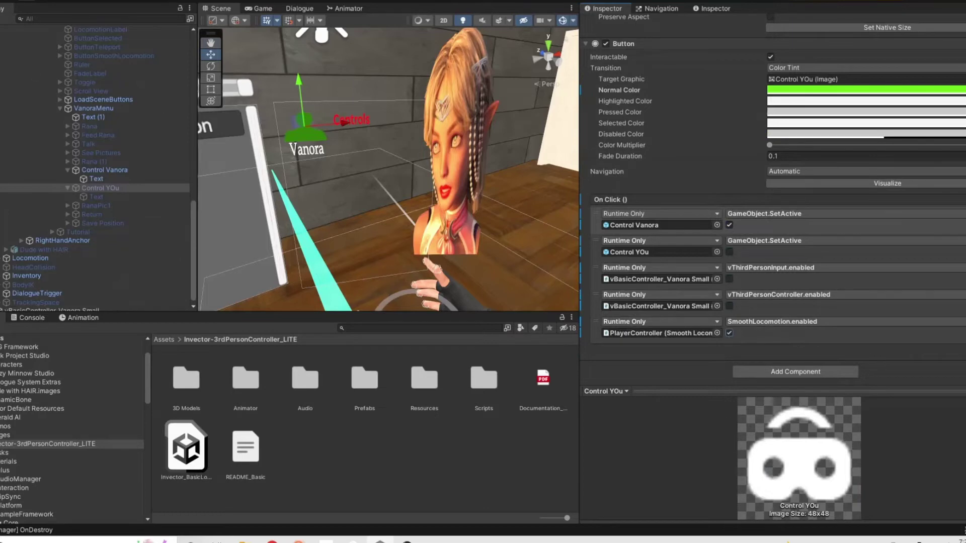
Step: Save the scene before testing in Play mode
{"action": "key", "text": "alt+f"}
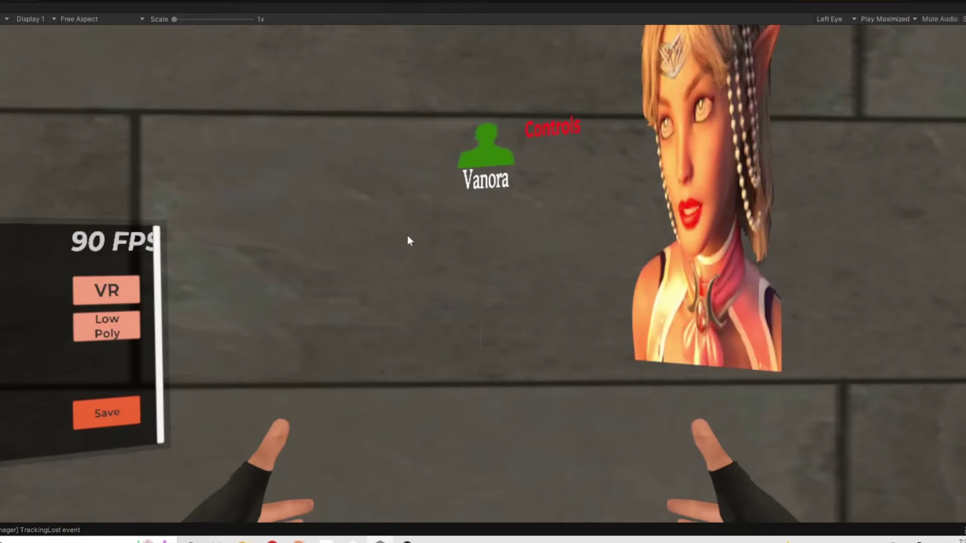
Step: Stop Play, set vBasicController_Vanora Small alone to the Grabbable layer, and save the scene
{"action": "left_click", "coordinate": [470, 2]}
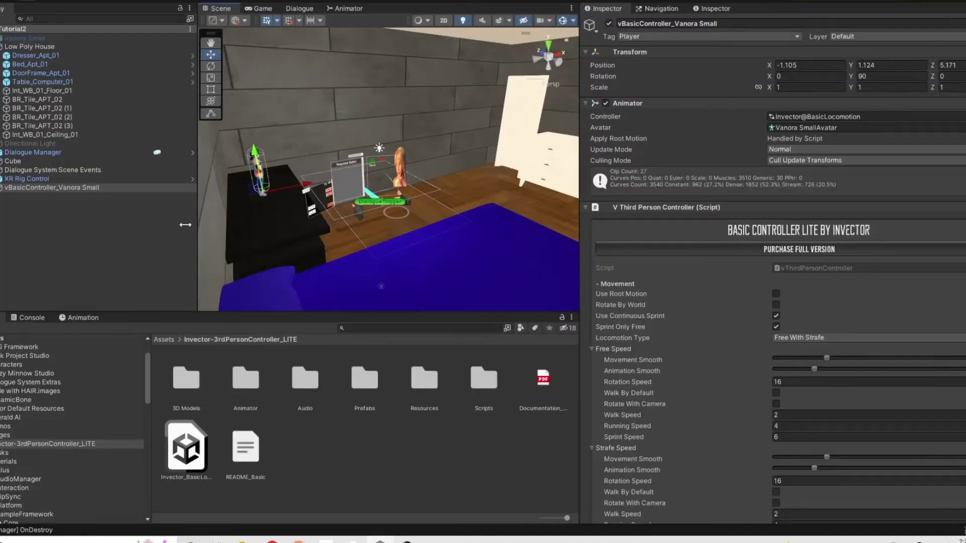
{"action": "left_click", "coordinate": [861, 40]}
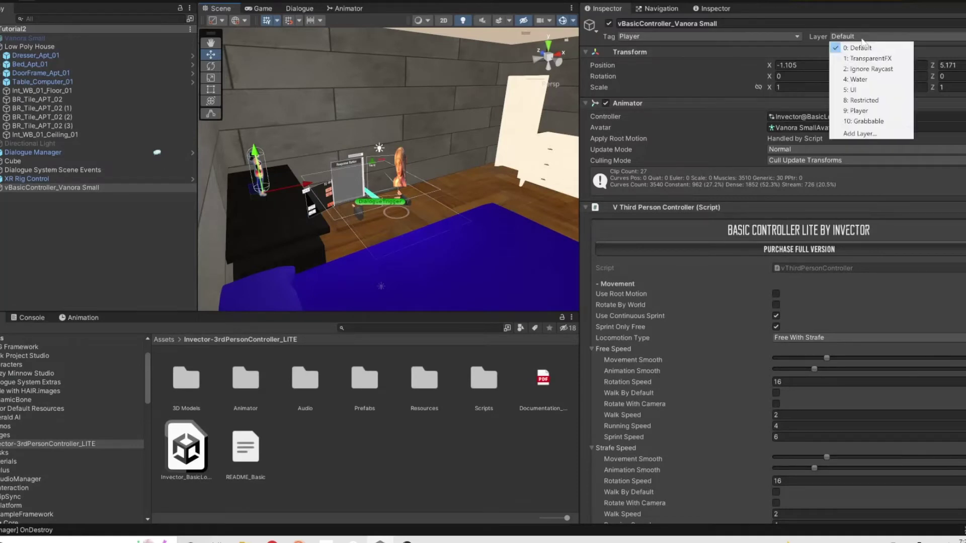
{"action": "left_click", "coordinate": [861, 121]}
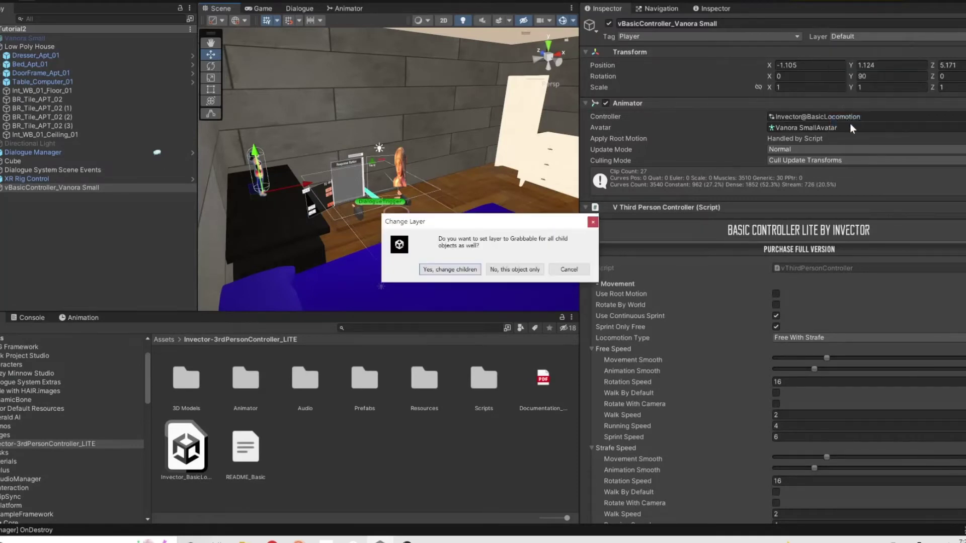
{"action": "left_click", "coordinate": [514, 270]}
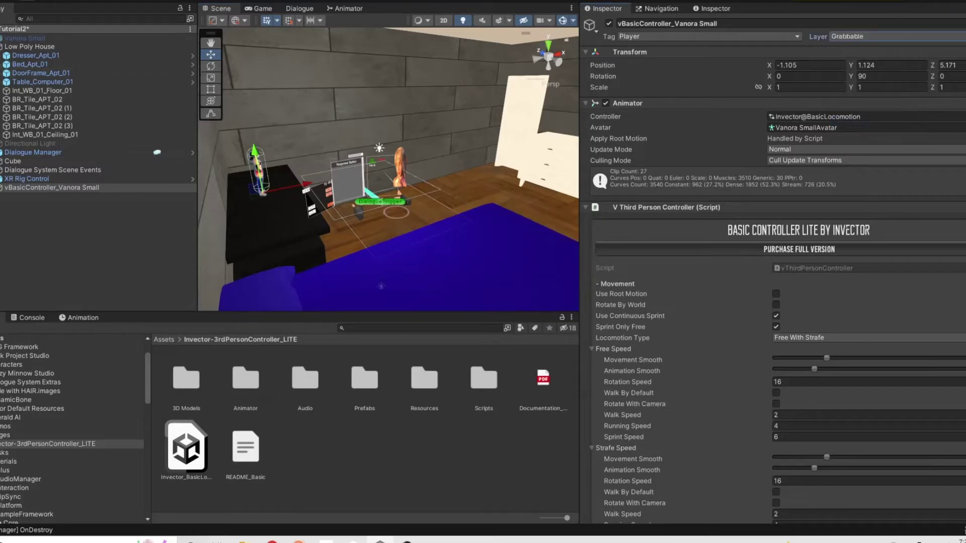
{"action": "left_click", "coordinate": [25, 27]}
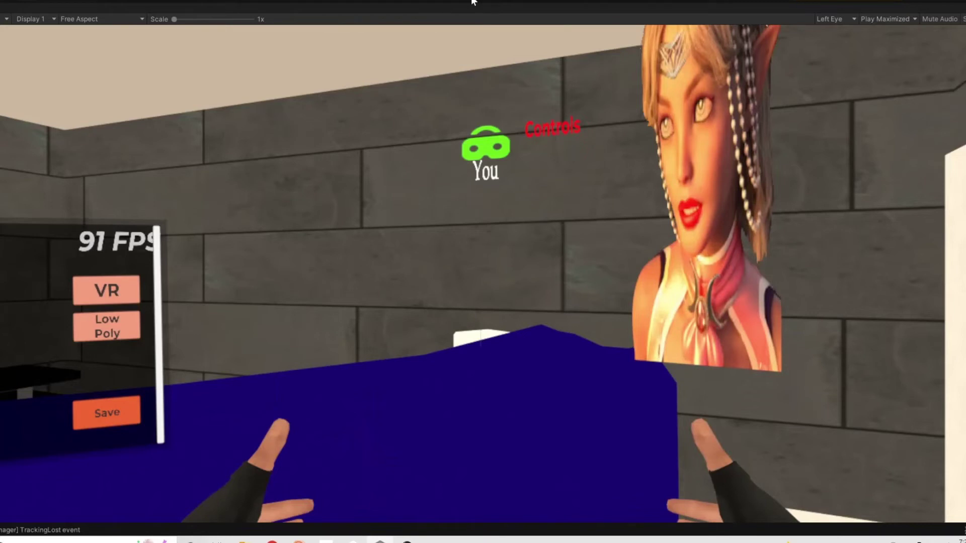
Step: Stop the running bedroom scene to return to edit mode
{"action": "left_click", "coordinate": [471, 2]}
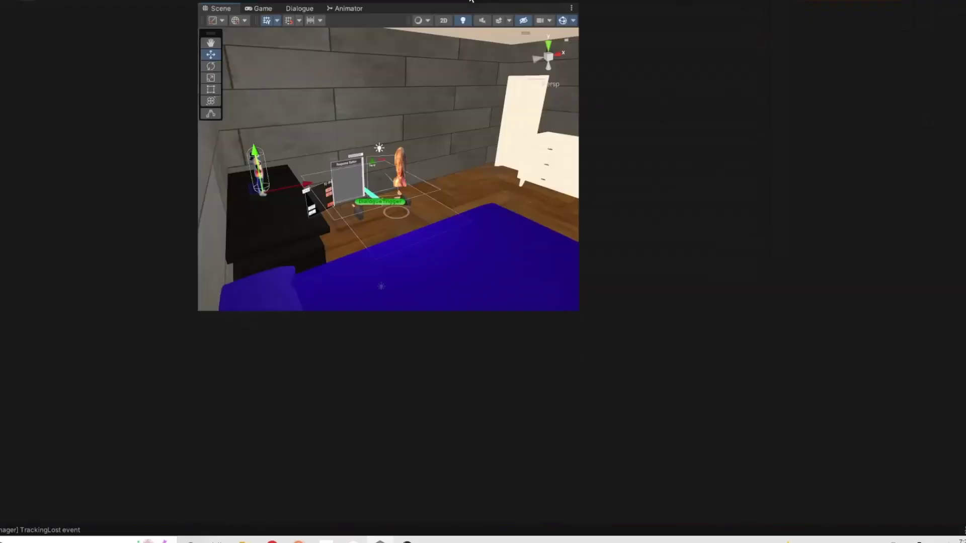